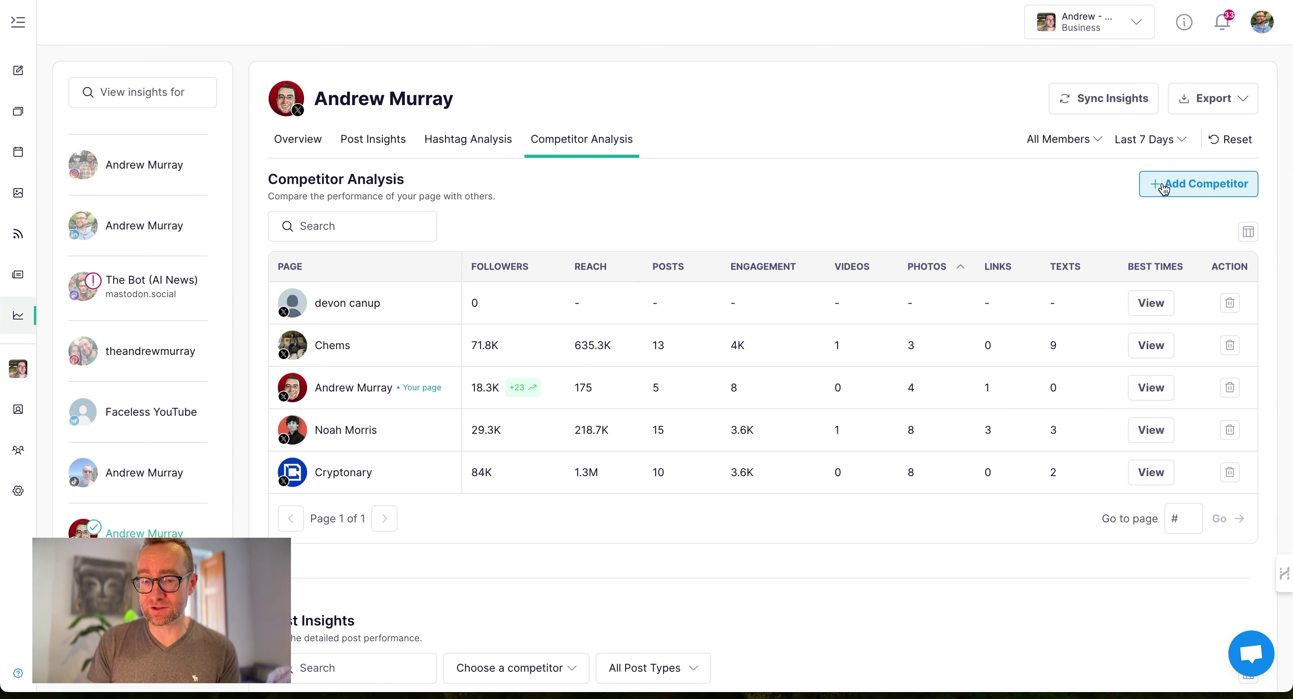
View the best times to post for the fourth-listed competitor, Chems and Cryptonary in the competitor table.
scroll(906, 182, "down", 2)
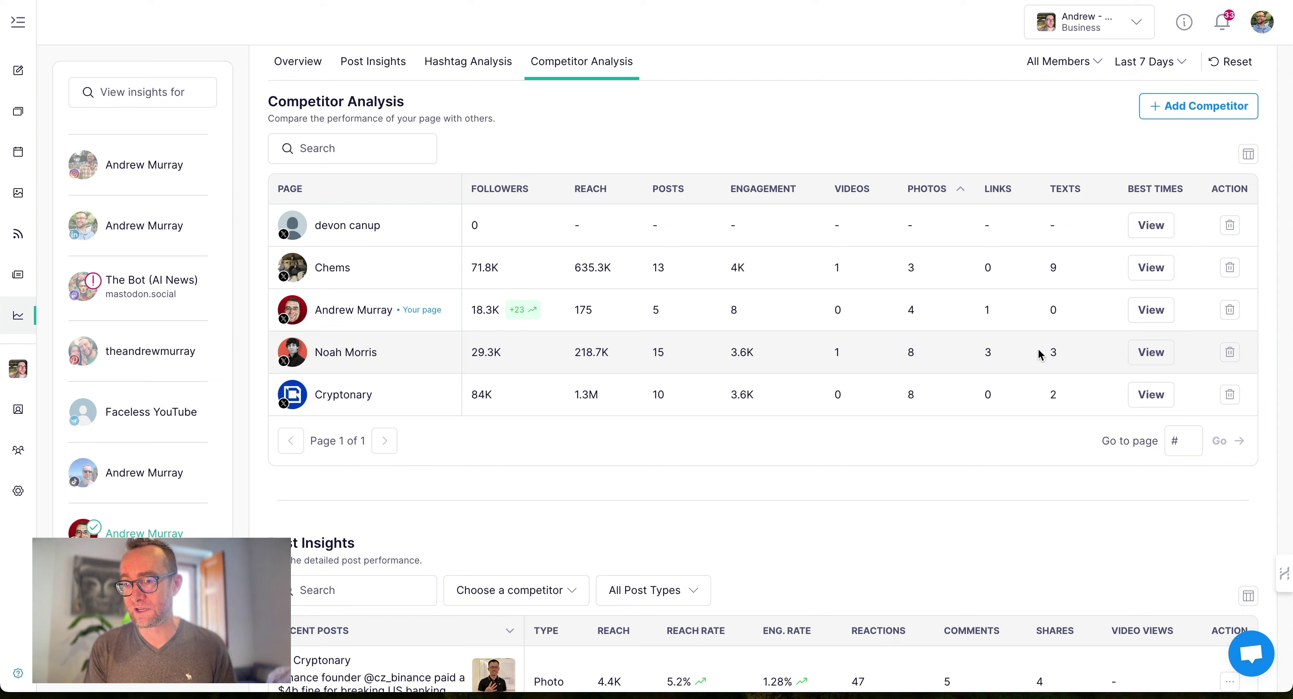
left_click(1144, 357)
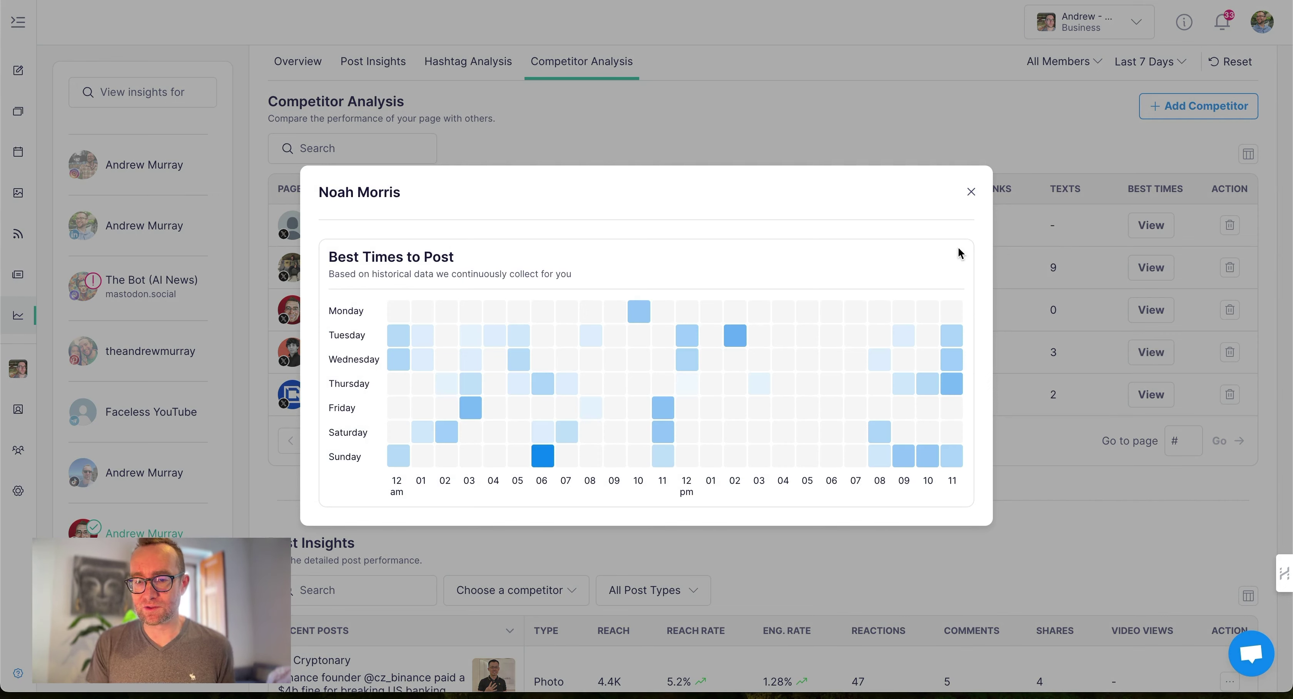
left_click(971, 191)
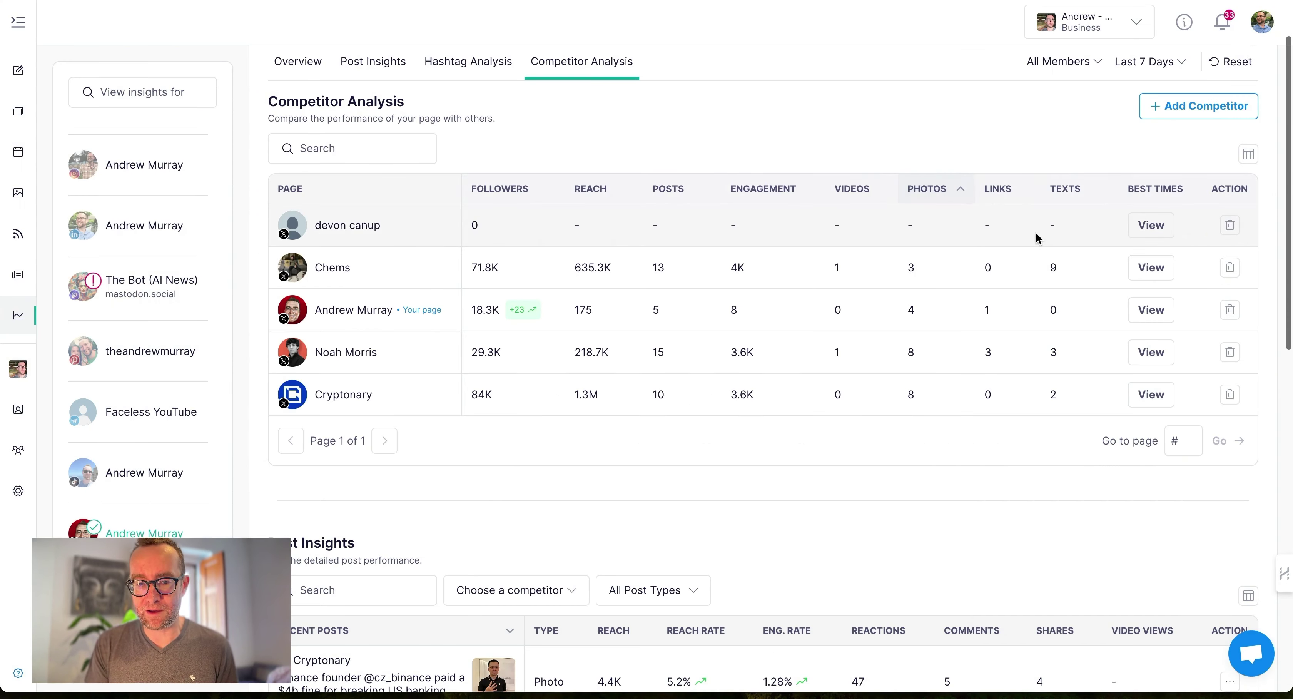
left_click(1153, 266)
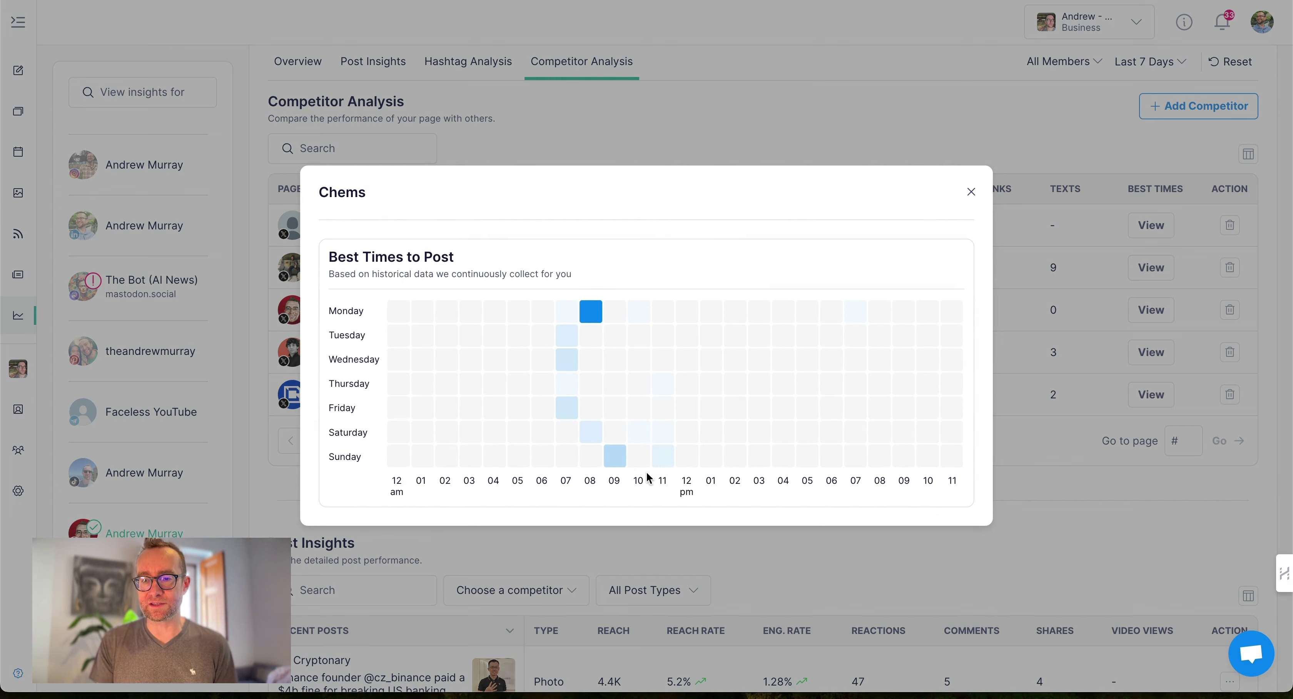
left_click(971, 192)
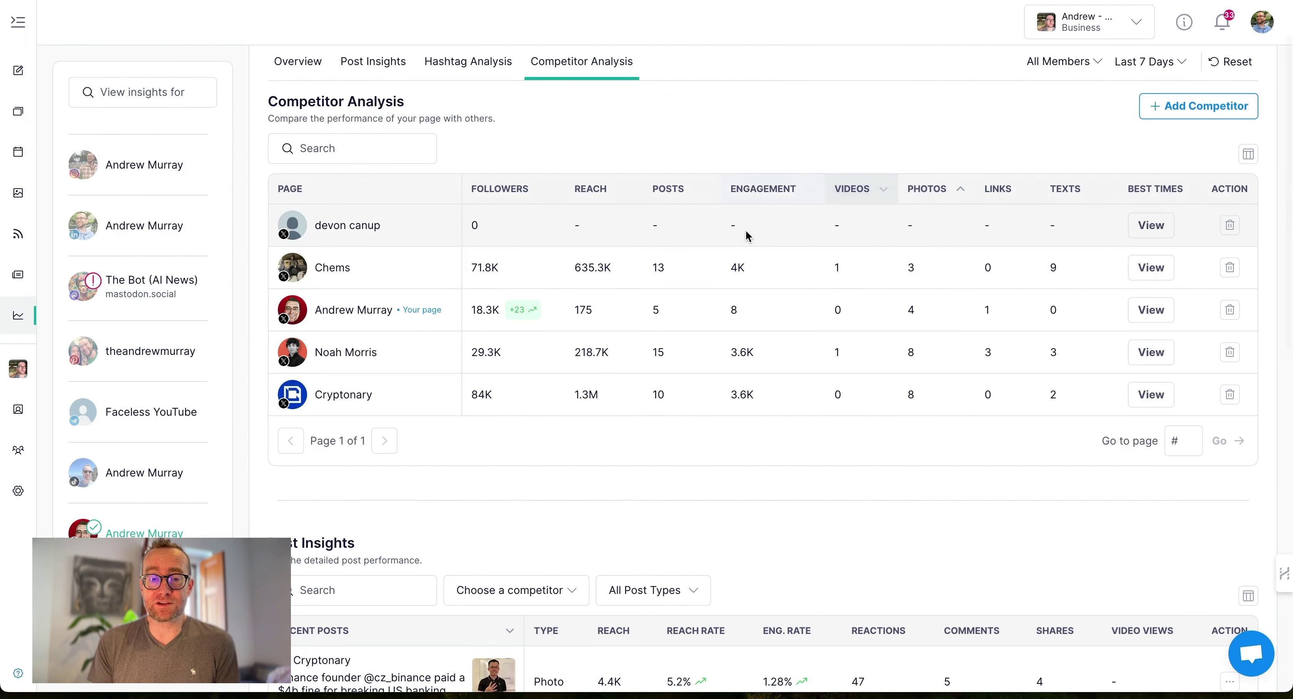
scroll(725, 277, "down", 1)
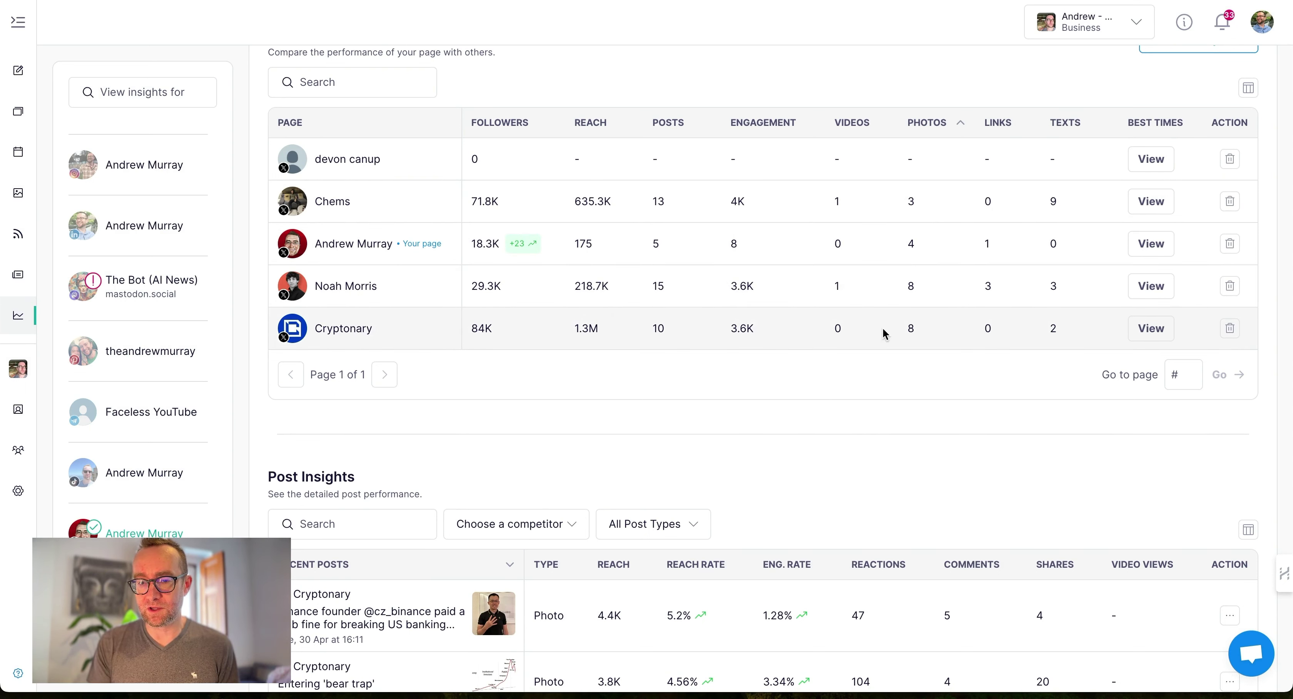
left_click(1149, 330)
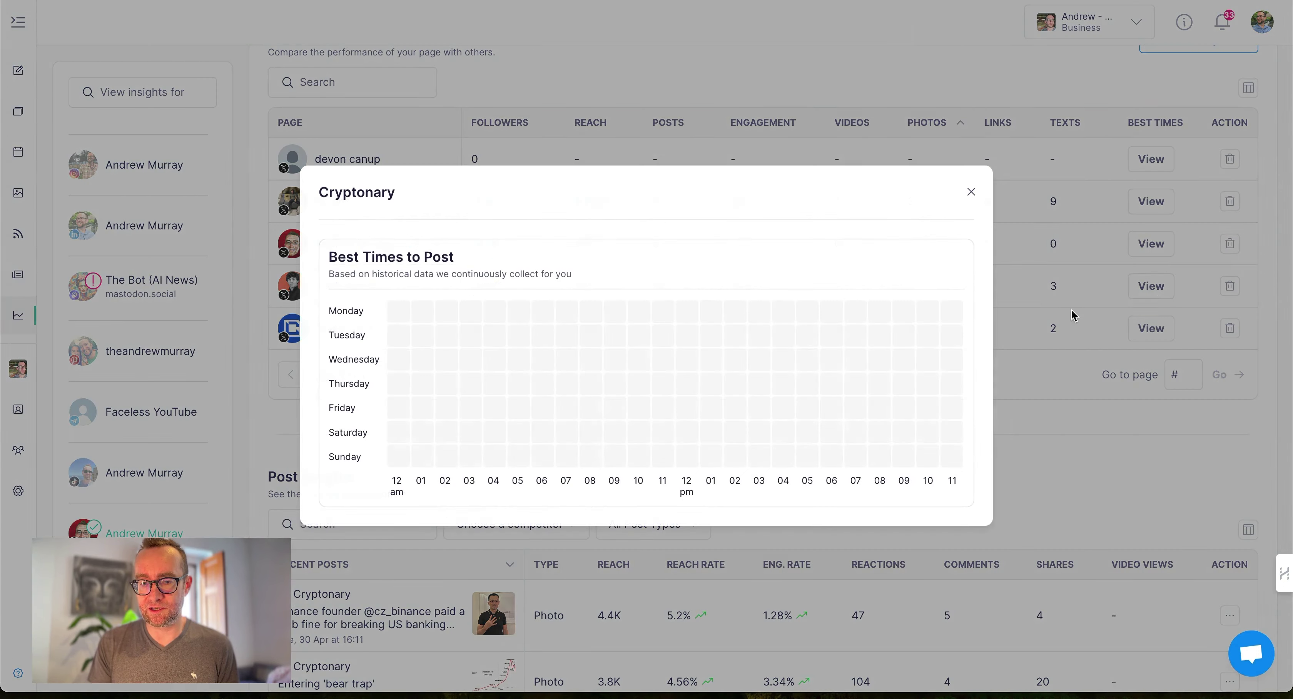
left_click(972, 192)
Search the competitors' posts in Post Insights for "bin" and clear the search.
scroll(617, 317, "down", 4)
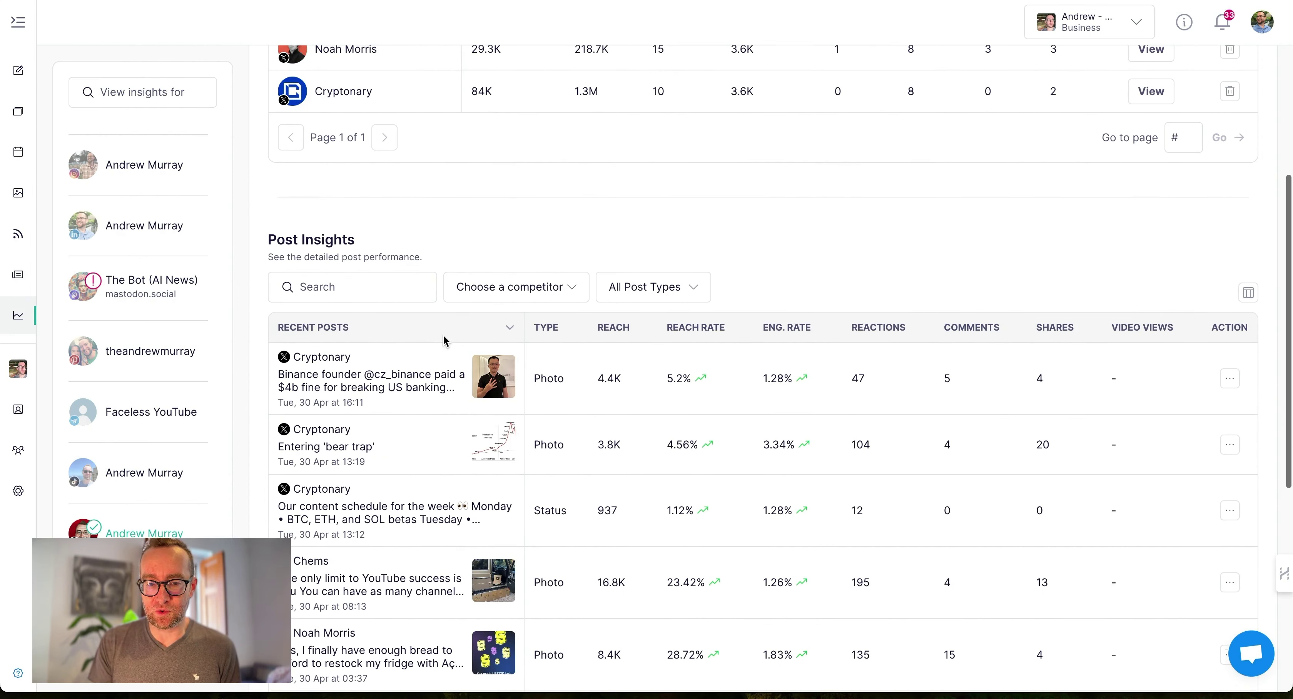
scroll(463, 260, "up", 1)
scroll(463, 260, "down", 4)
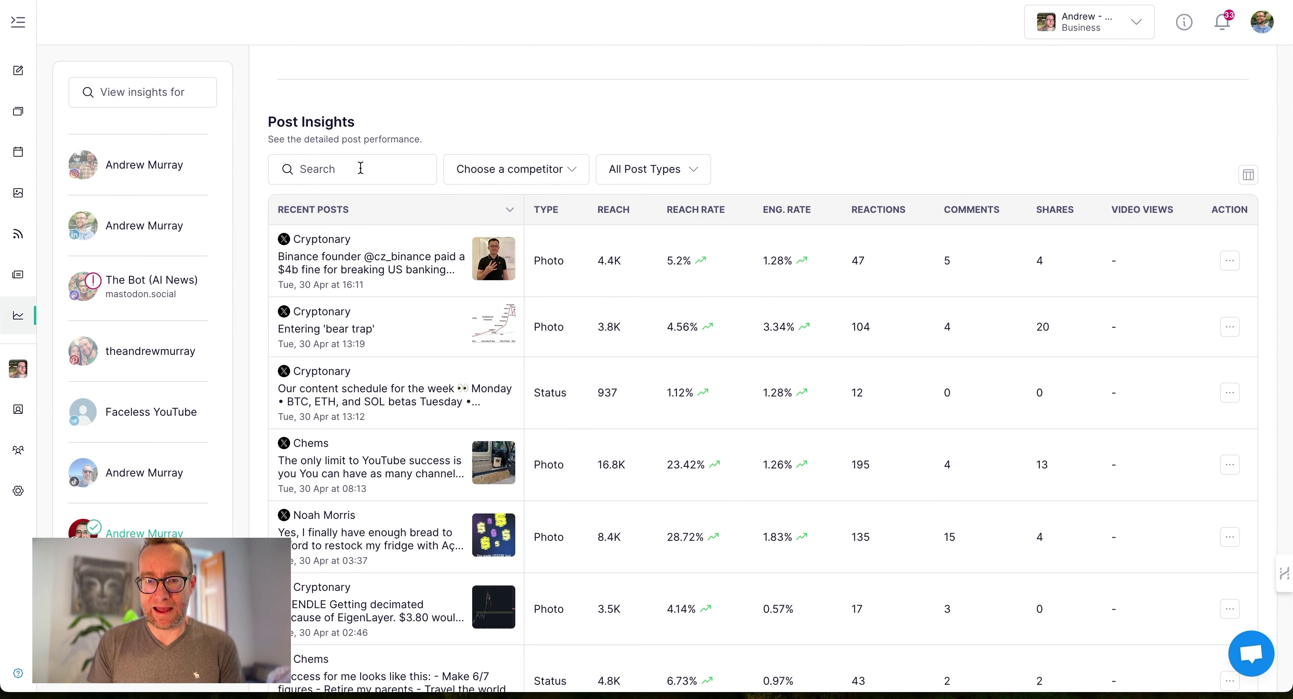
left_click(330, 171)
type("bin")
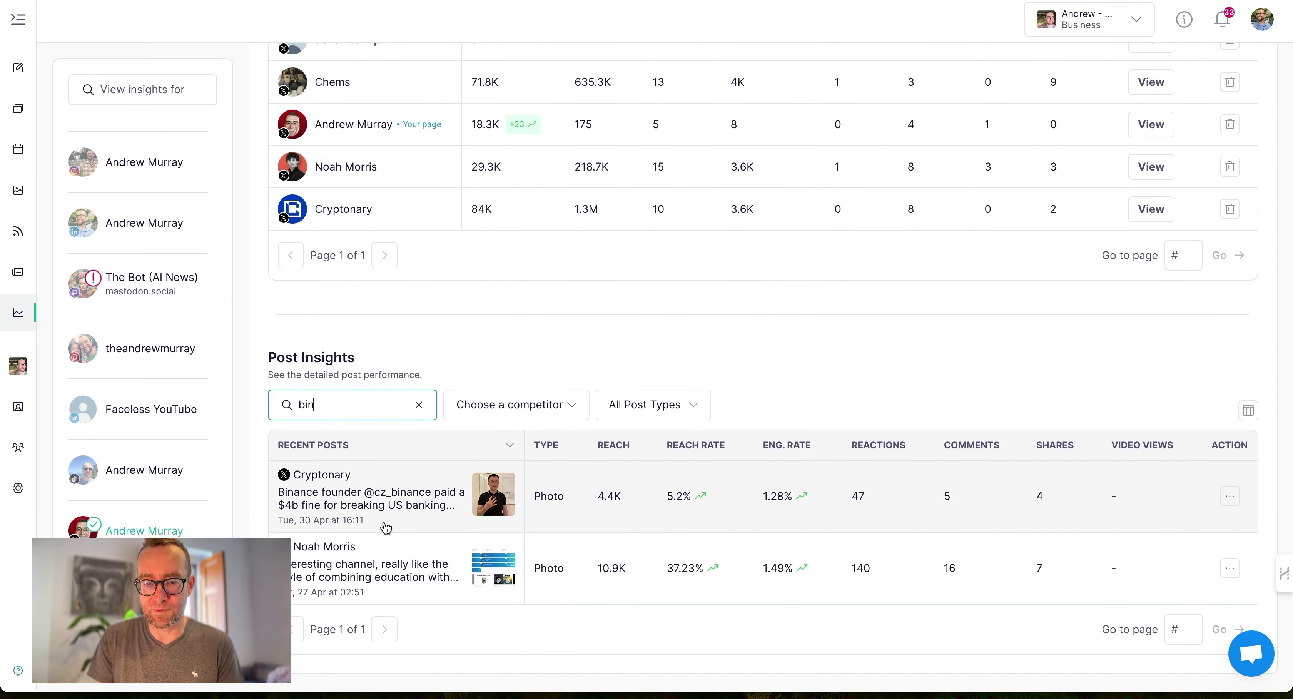
left_click(418, 407)
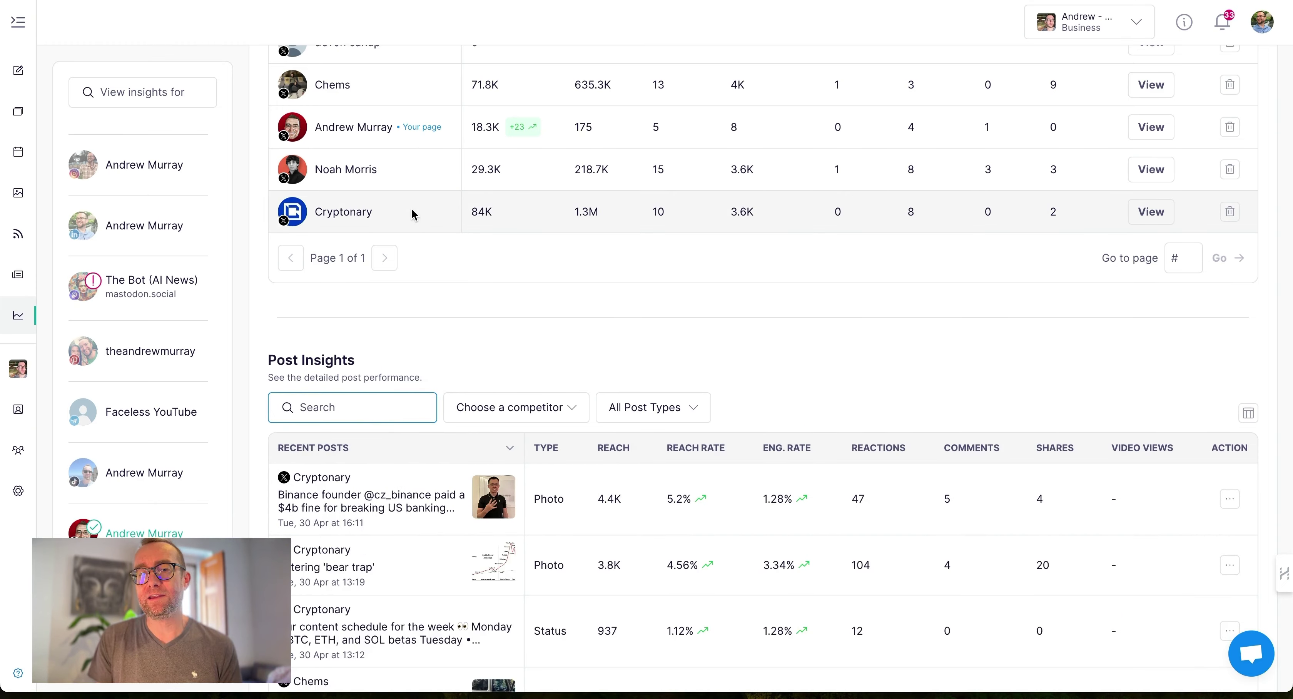
Filter Post Insights to the competitor Cryptonary and examine the performance of its recent posts.
scroll(413, 213, "up", 2)
scroll(453, 255, "down", 3)
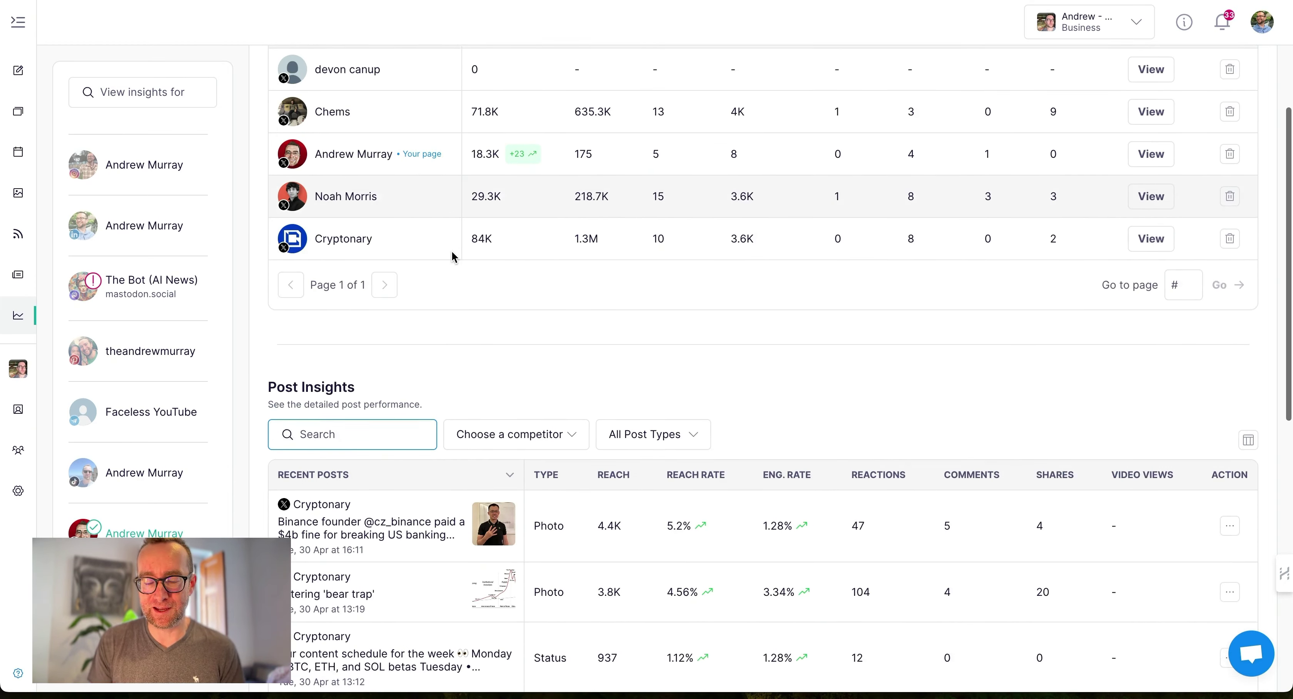
scroll(453, 257, "down", 4)
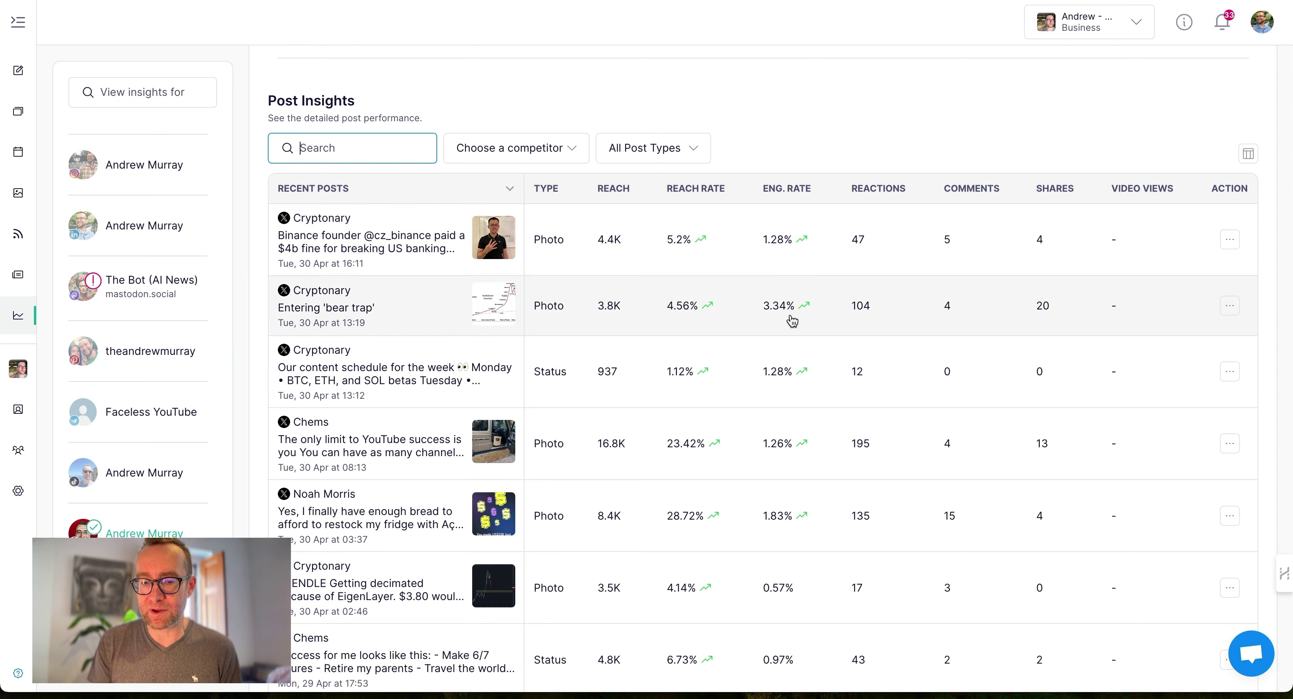
left_click(565, 148)
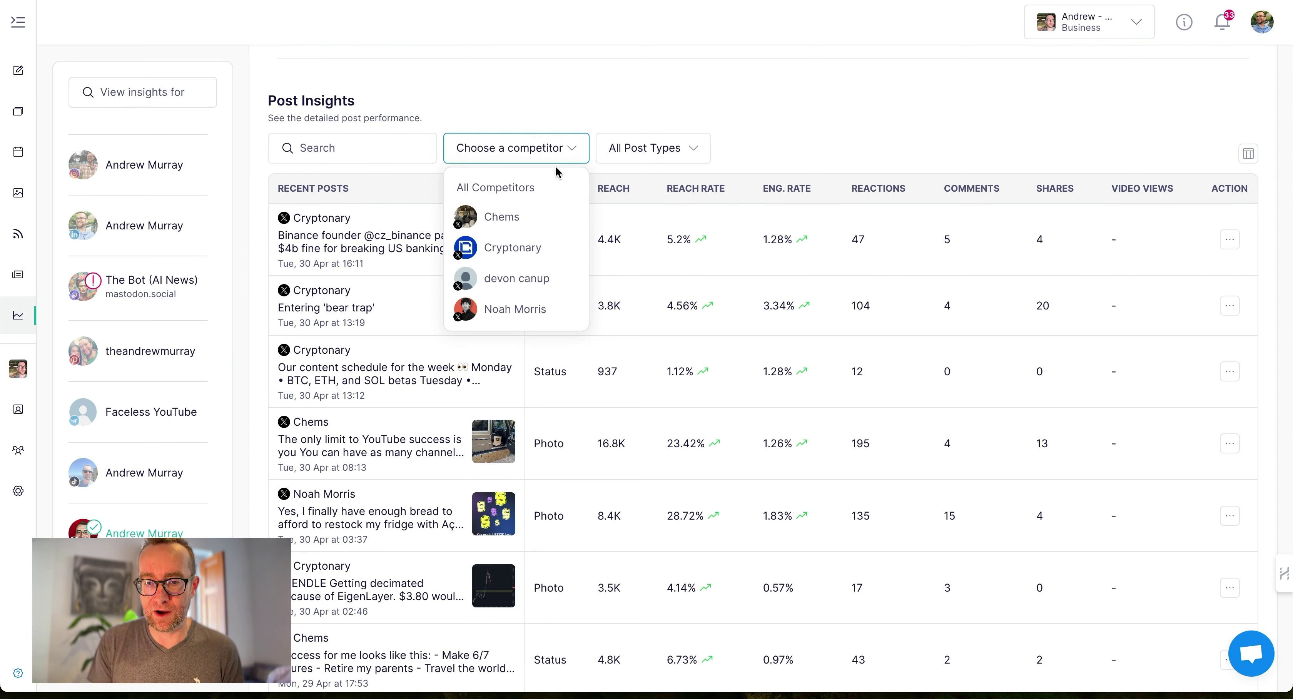
left_click(536, 246)
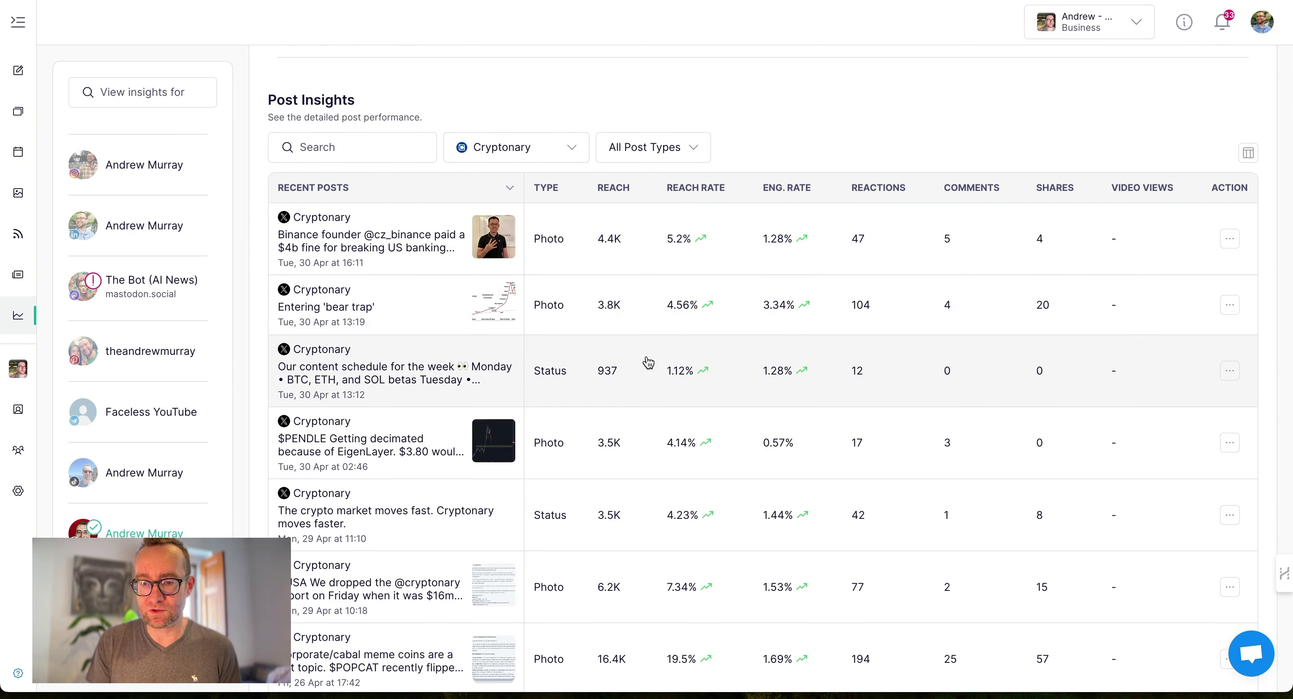
scroll(648, 363, "down", 1)
scroll(755, 376, "down", 3)
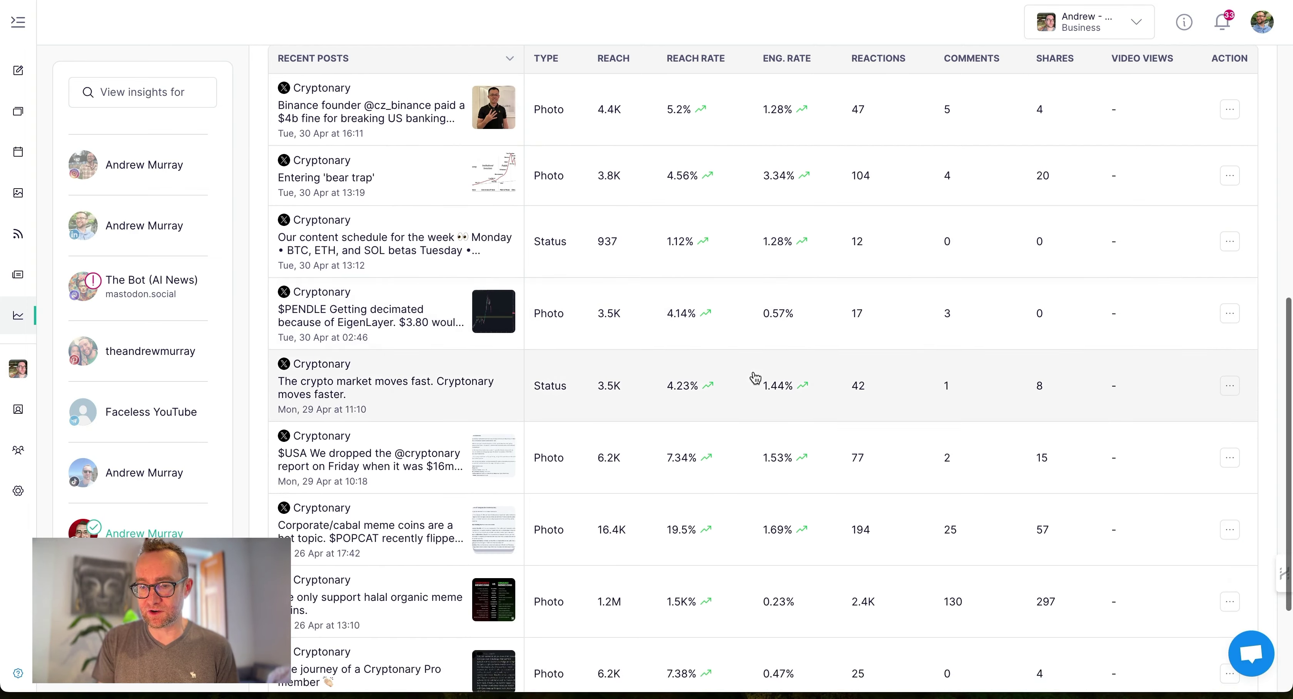
scroll(756, 377, "up", 5)
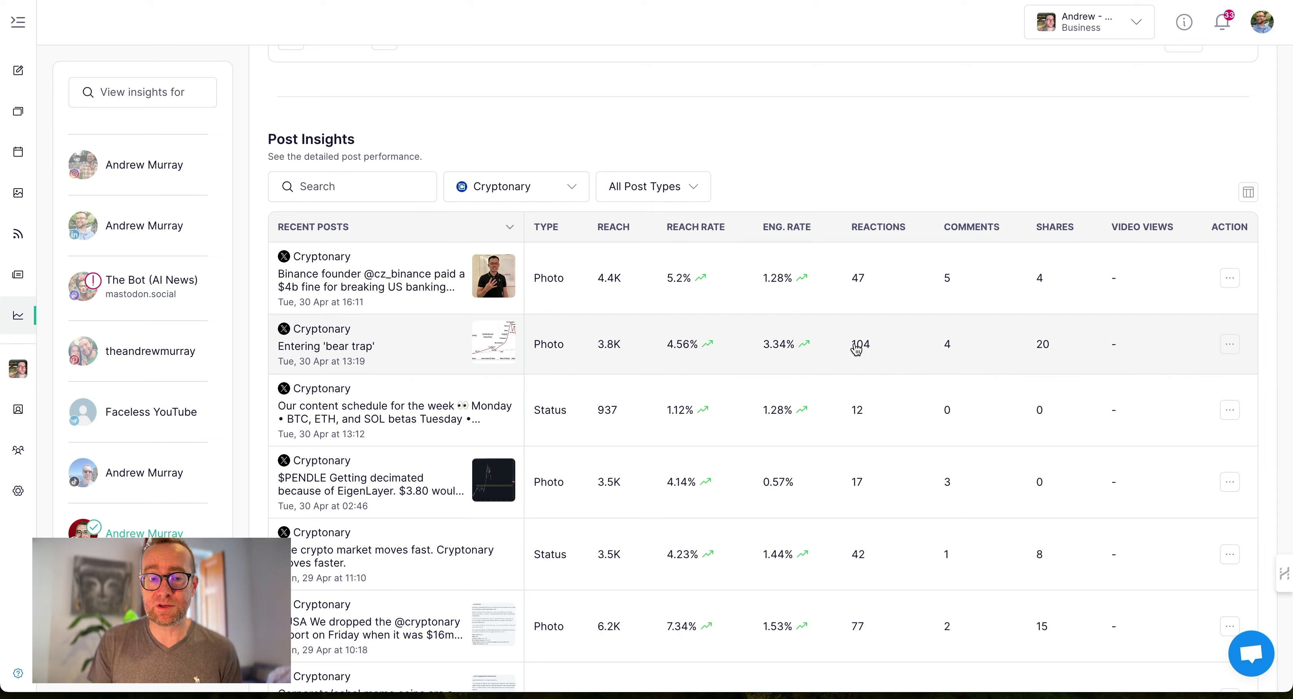
scroll(823, 366, "down", 5)
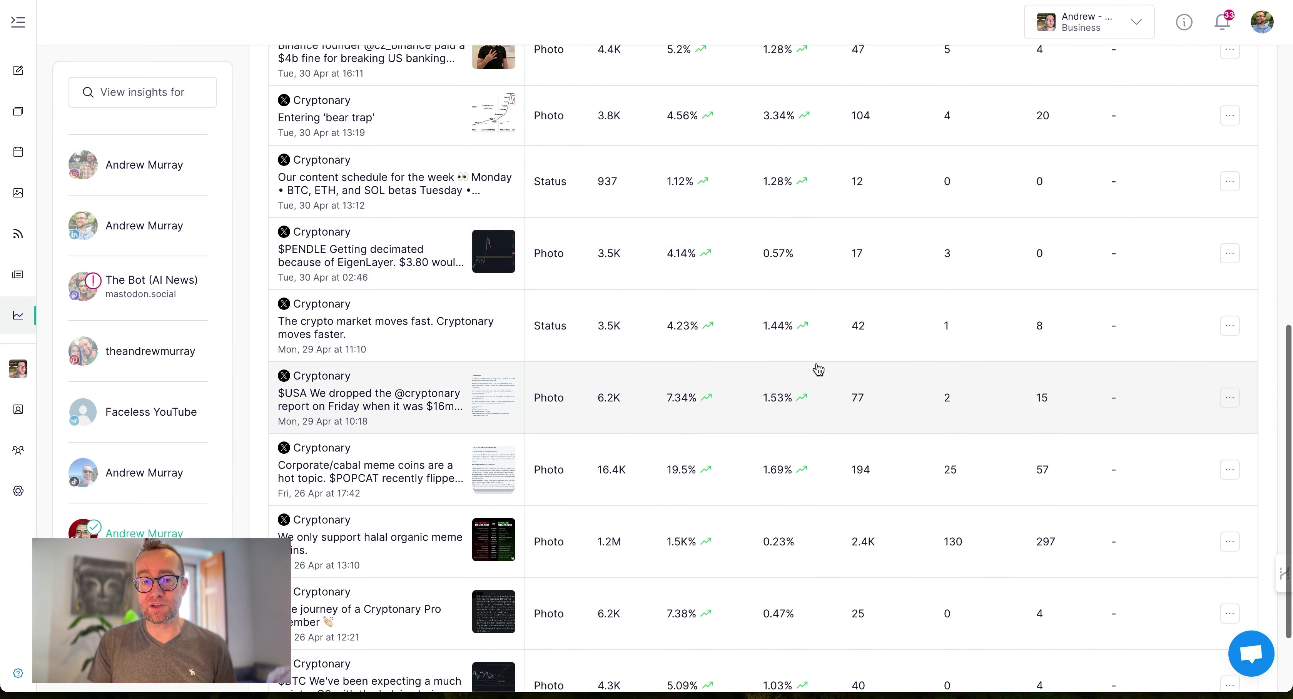
scroll(818, 369, "down", 1)
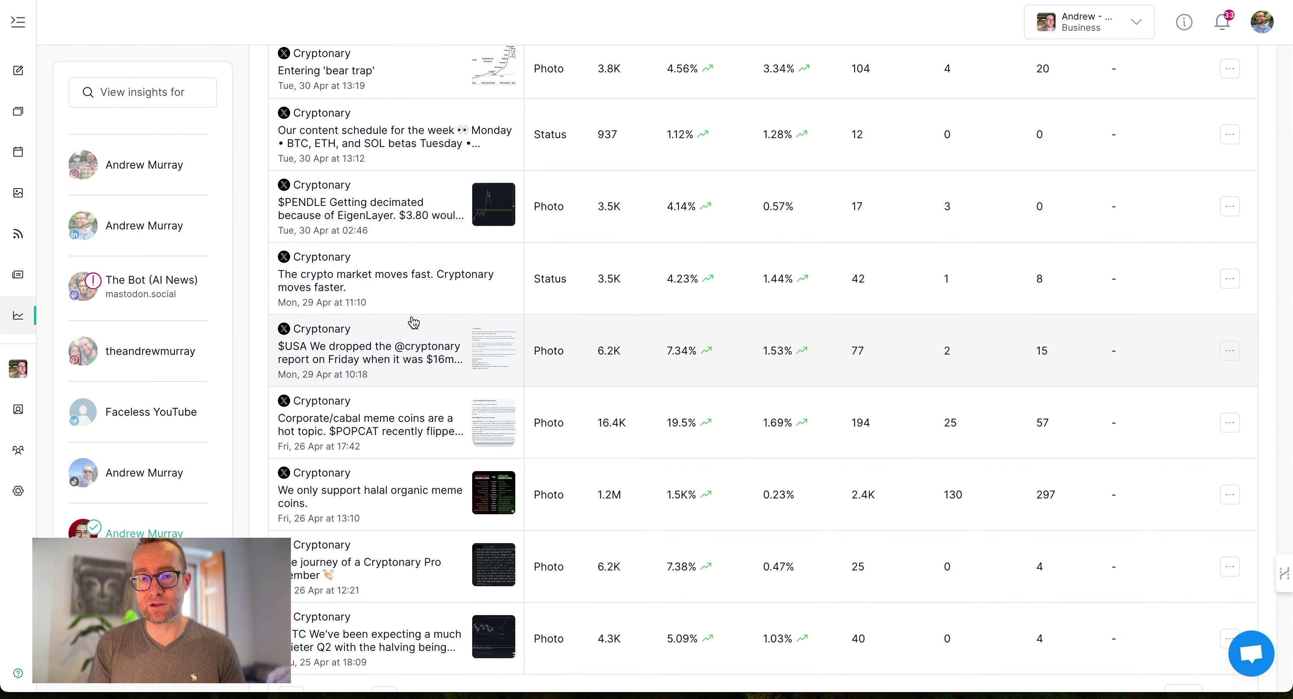
Reset the Post Insights filter to all competitors and go to the second page of recent posts.
scroll(414, 322, "up", 10)
left_click(553, 442)
left_click(542, 475)
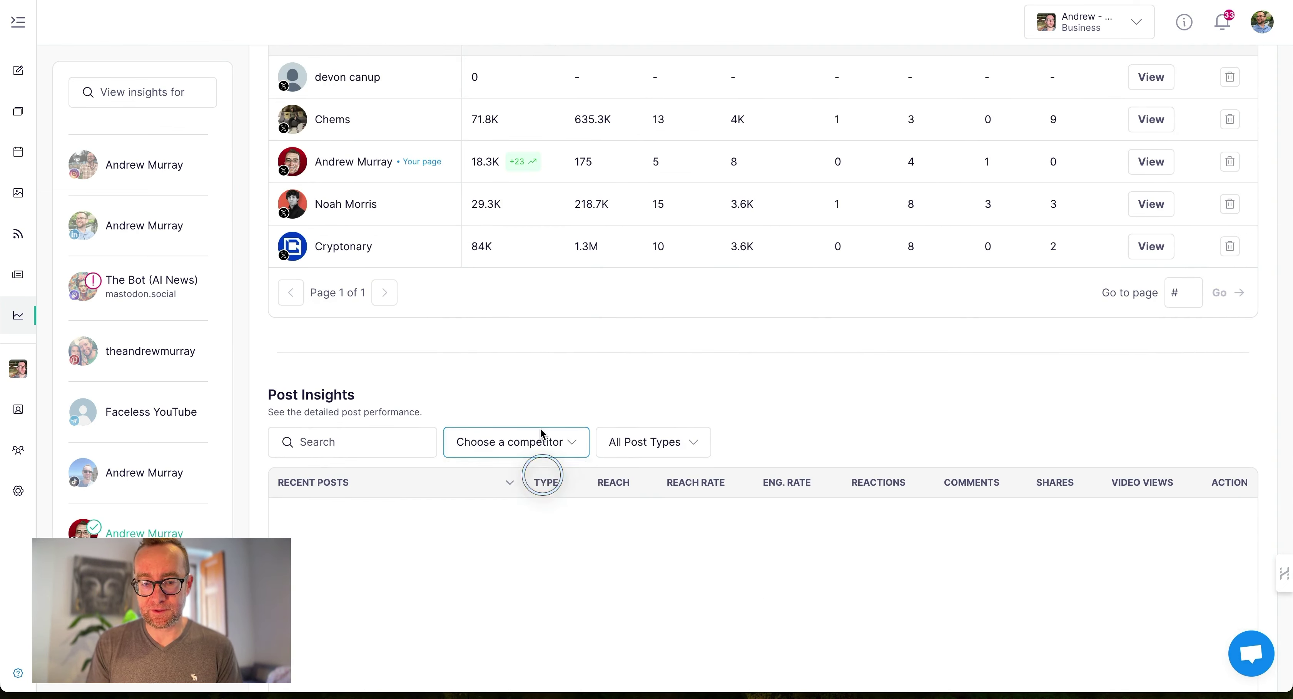
scroll(542, 335, "down", 8)
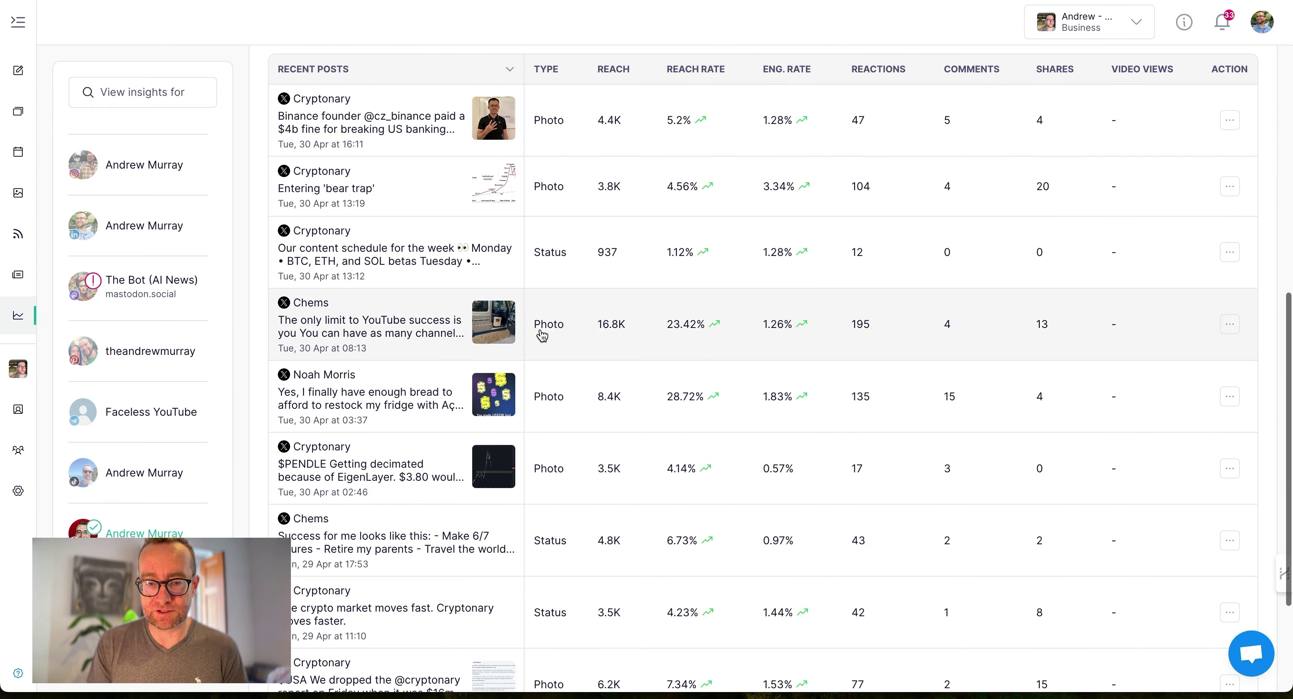
scroll(502, 312, "down", 2)
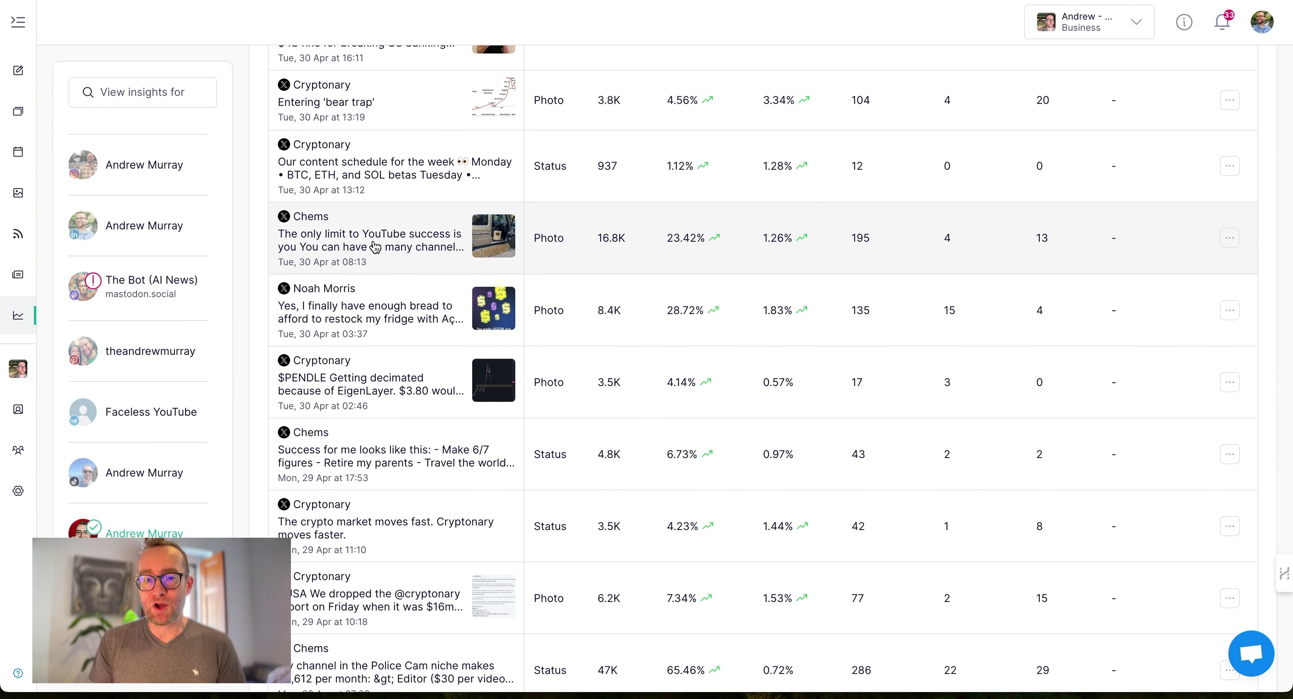
scroll(405, 343, "down", 2)
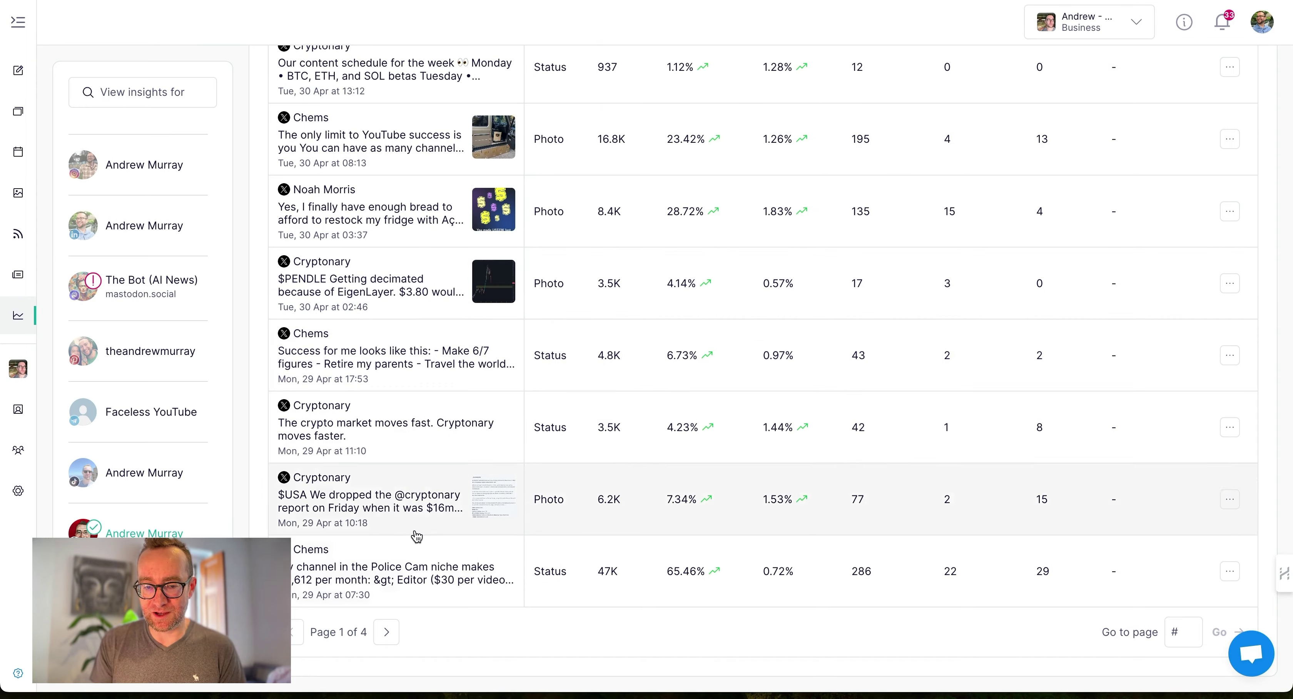
left_click(387, 633)
scroll(1094, 240, "up", 6)
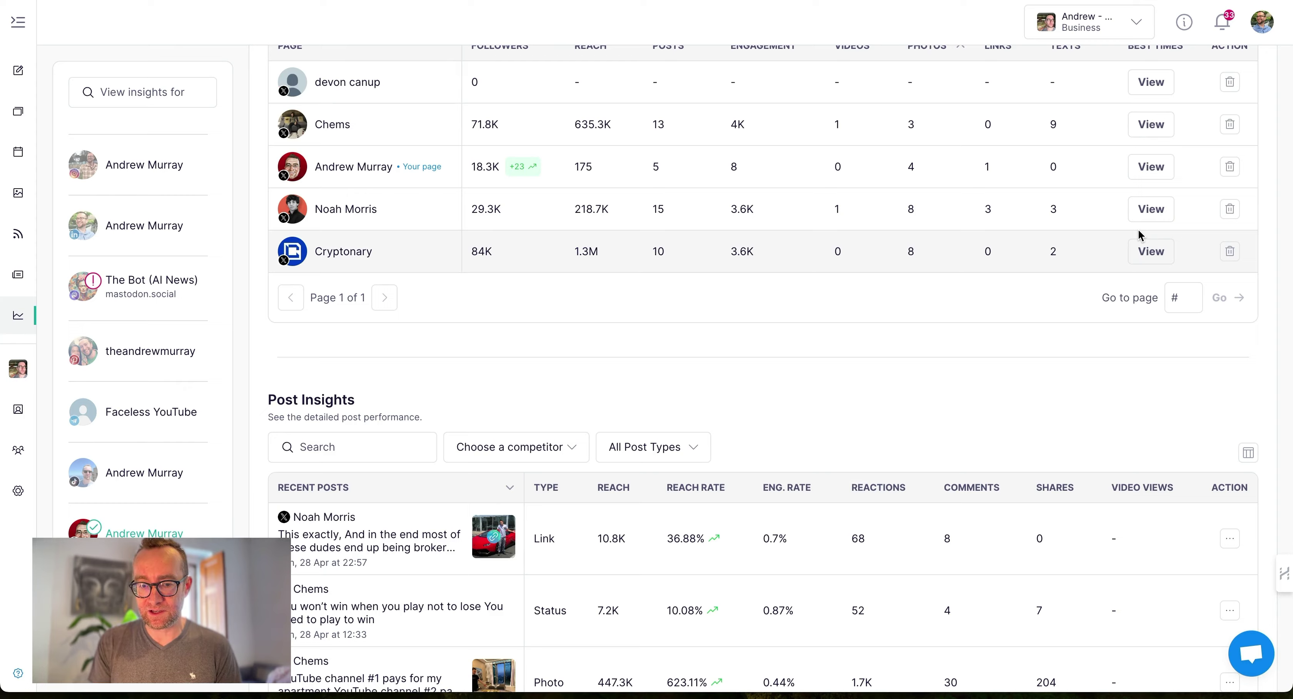
Display the post types available for filtering Post Insights.
scroll(886, 370, "down", 5)
scroll(765, 412, "up", 4)
left_click(672, 431)
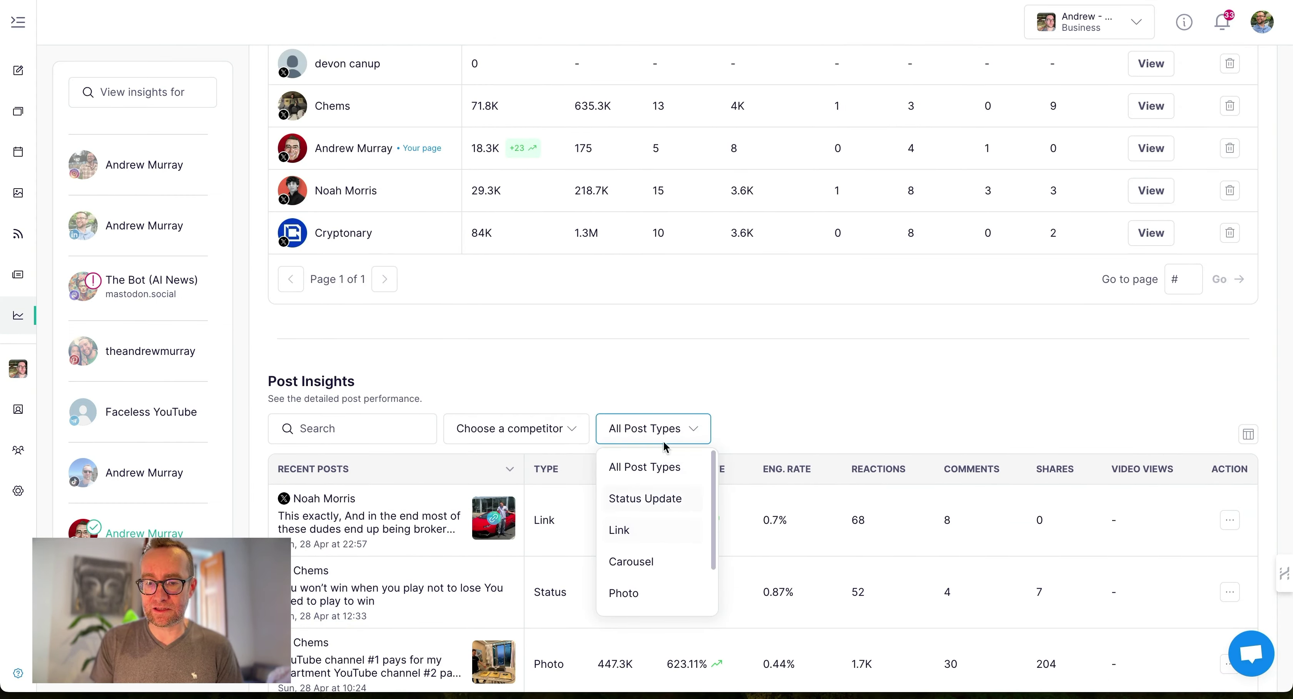
Switch to the Soccer Stories workspace and open its competitor analysis.
scroll(944, 340, "up", 5)
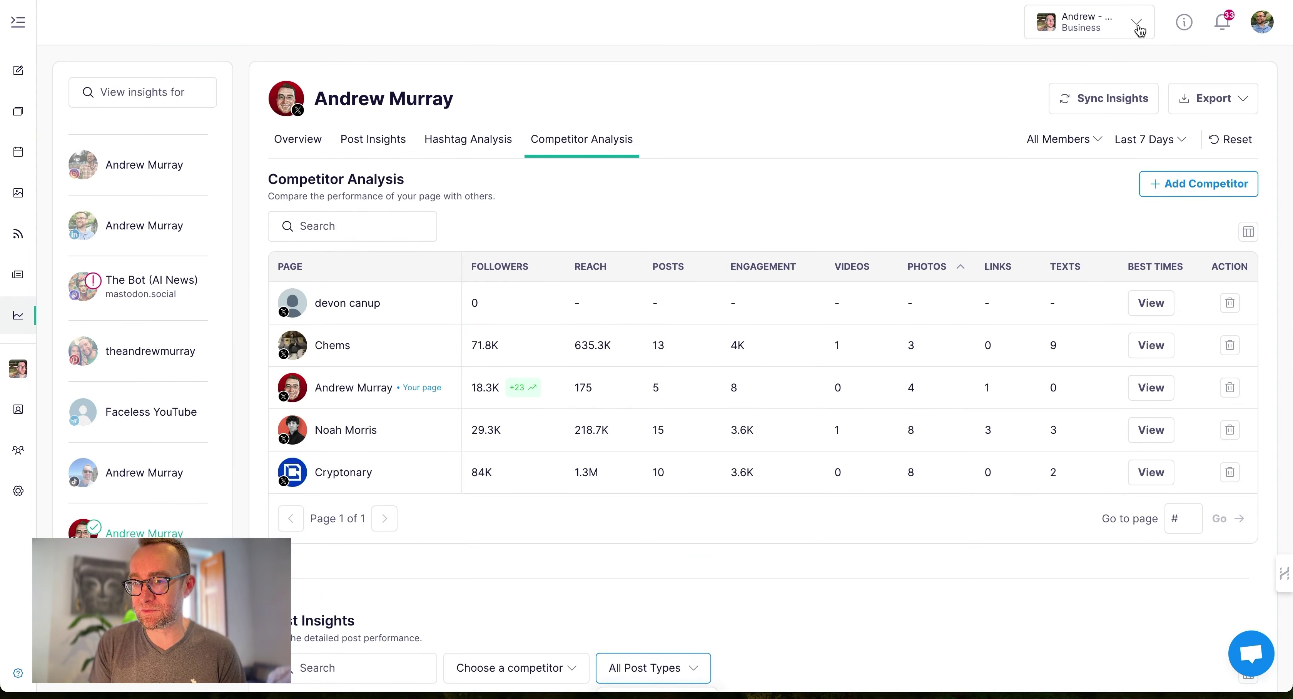
left_click(1140, 24)
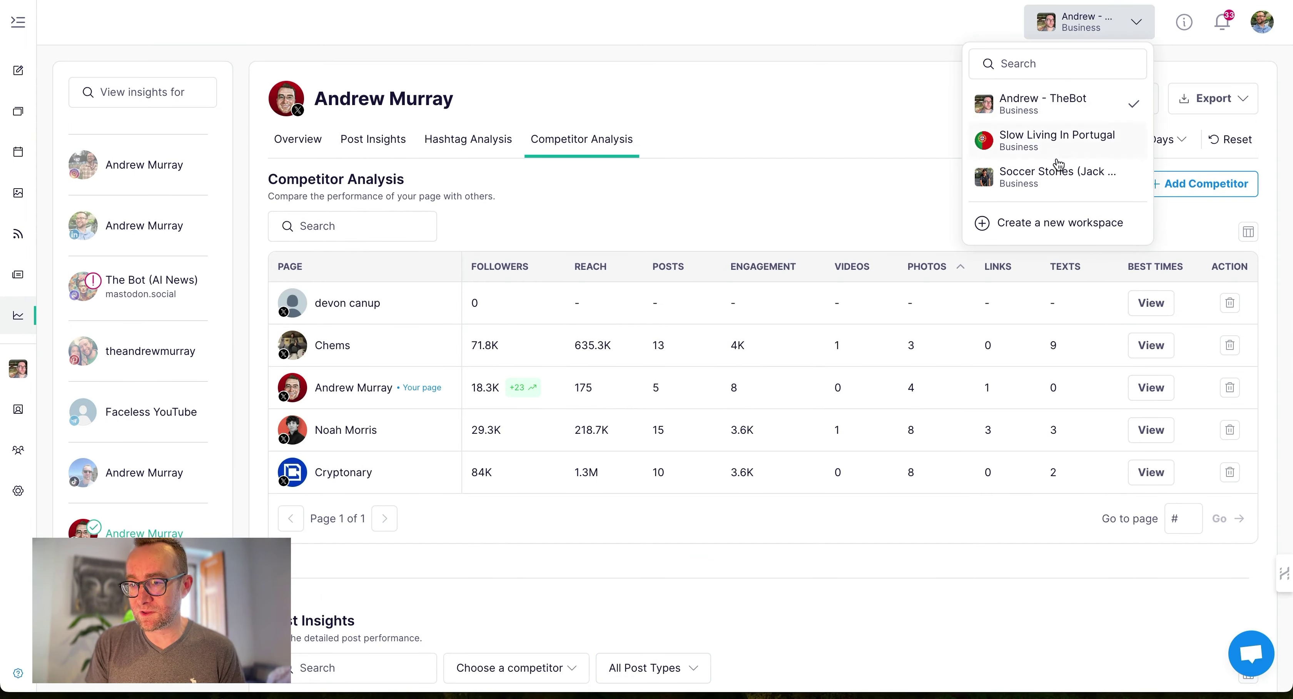
left_click(1054, 174)
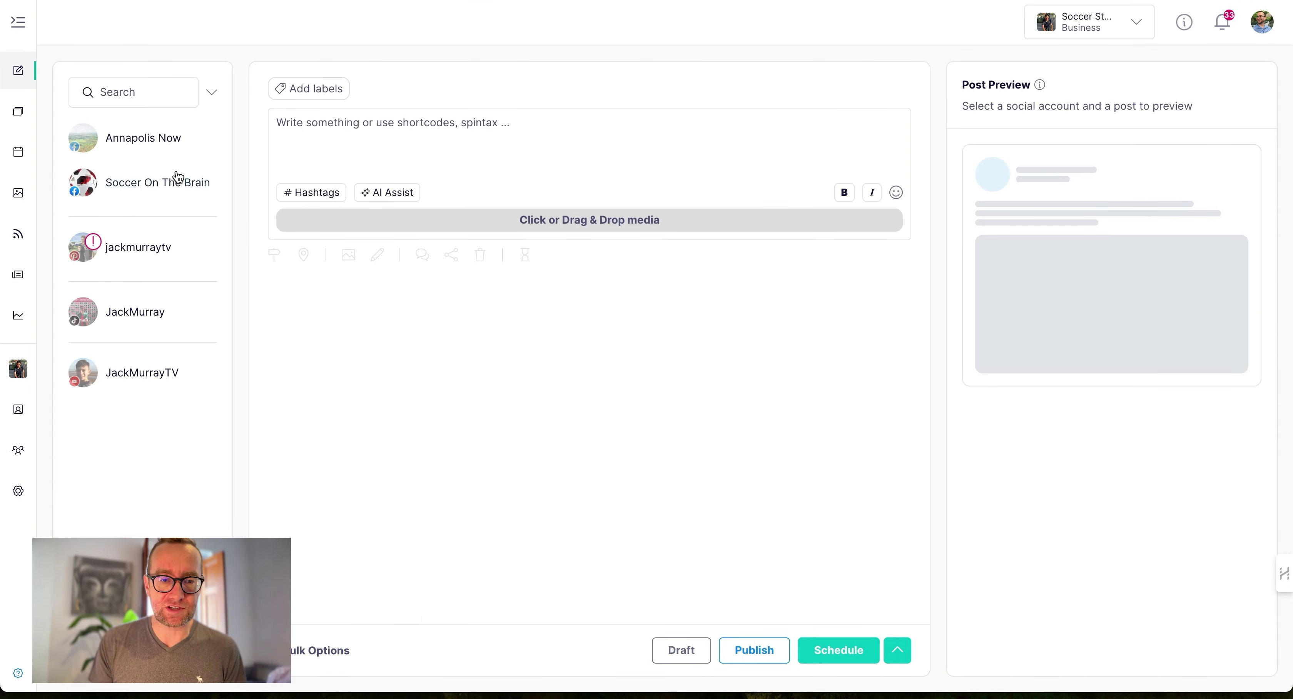
left_click(164, 183)
left_click(18, 317)
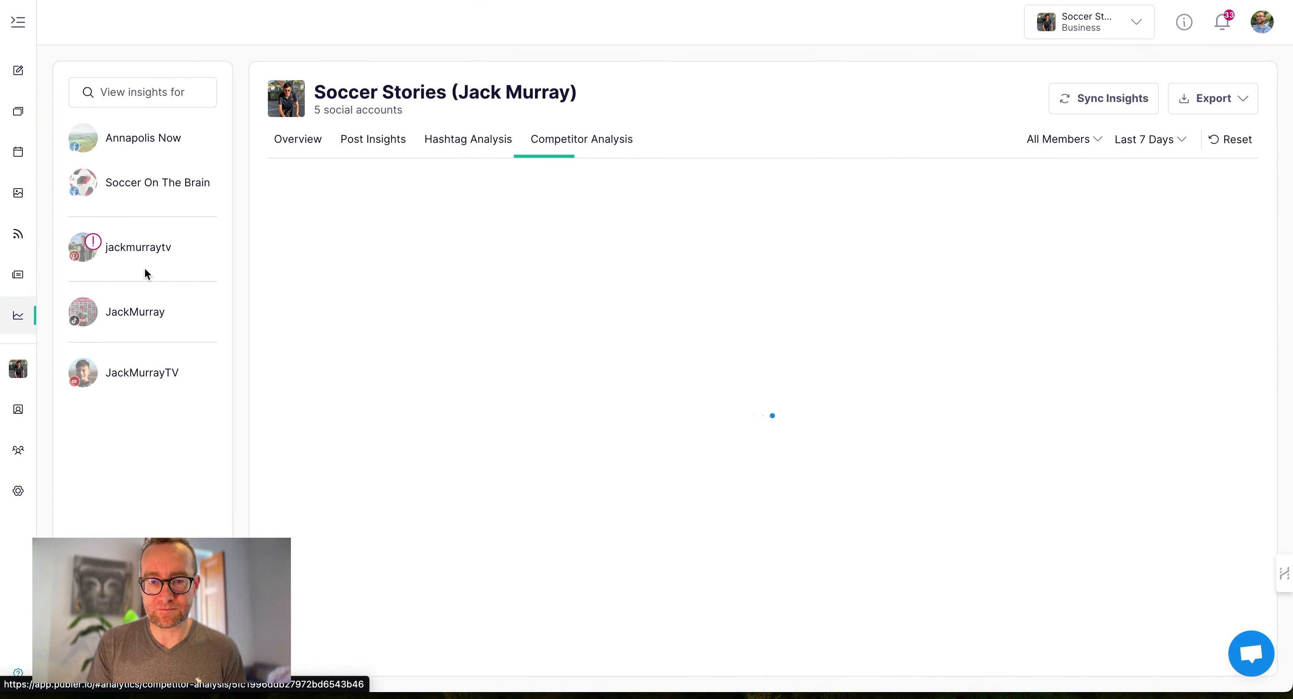
left_click(598, 146)
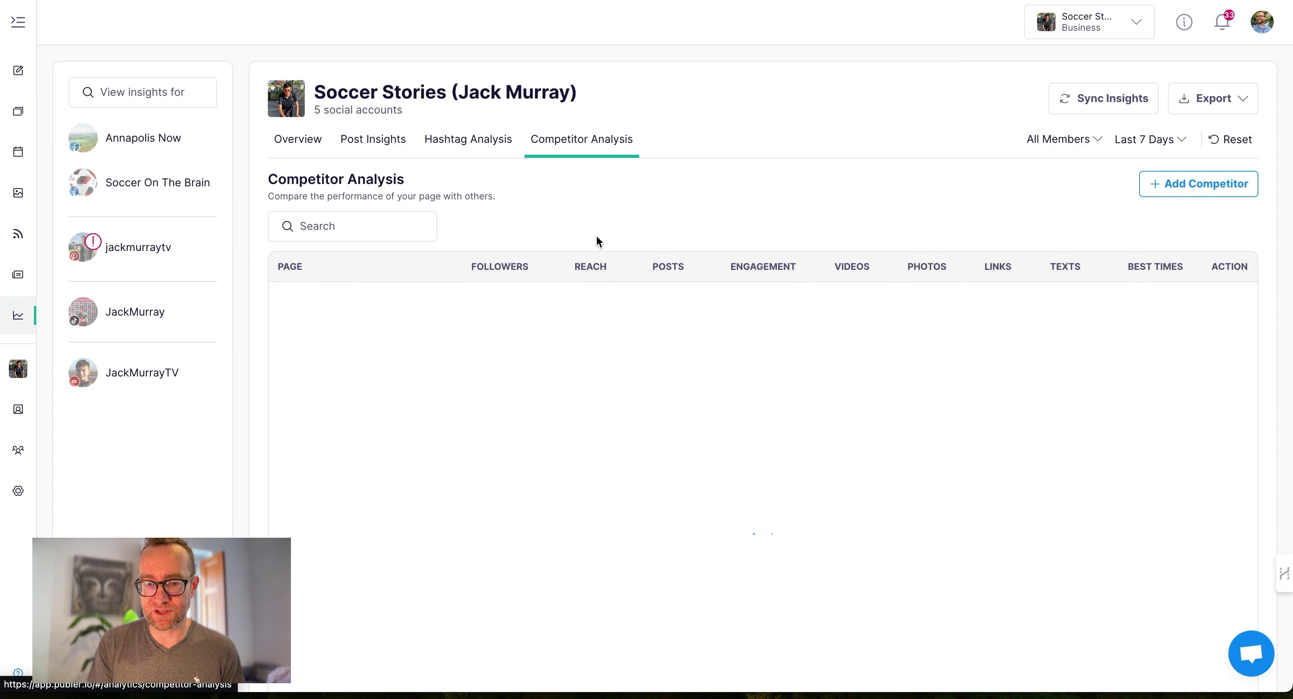
Review the Soccer On The Brain competitors and open the analytics of Total Football Analysis's LA Galaxy post from 16:07.
scroll(597, 274, "down", 3)
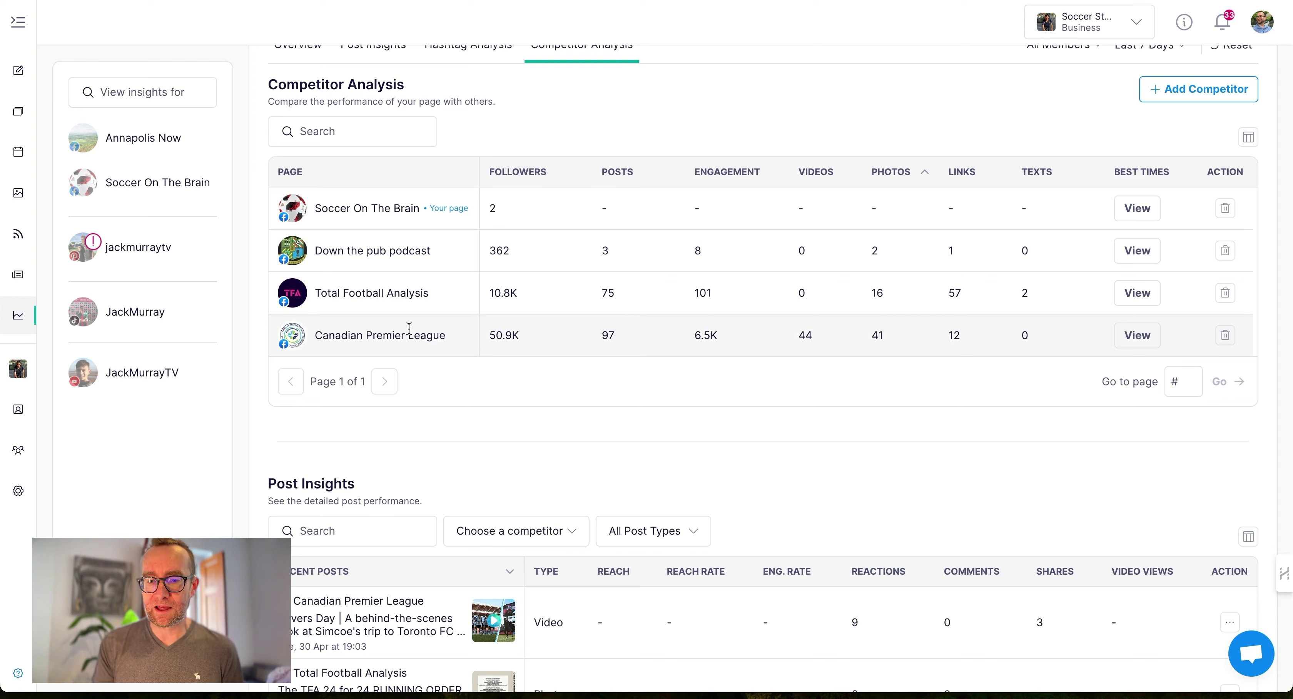
scroll(615, 335, "down", 1)
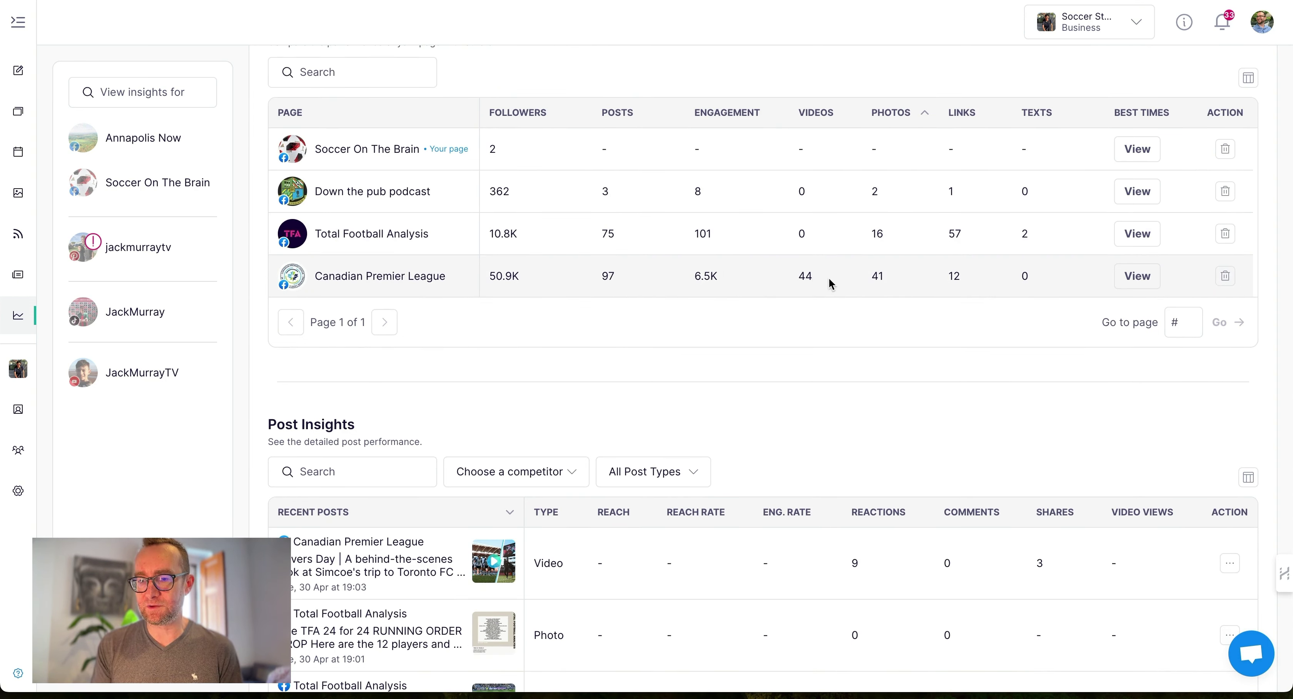
scroll(854, 291, "down", 6)
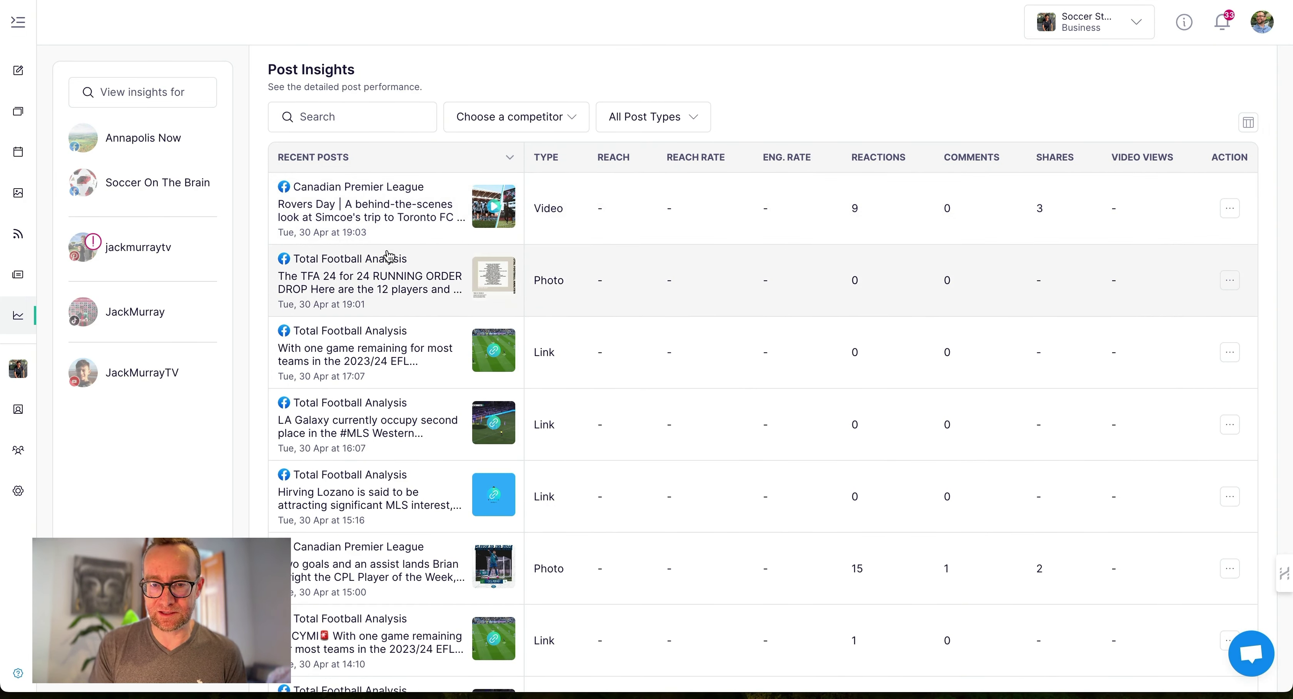
scroll(386, 266, "down", 1)
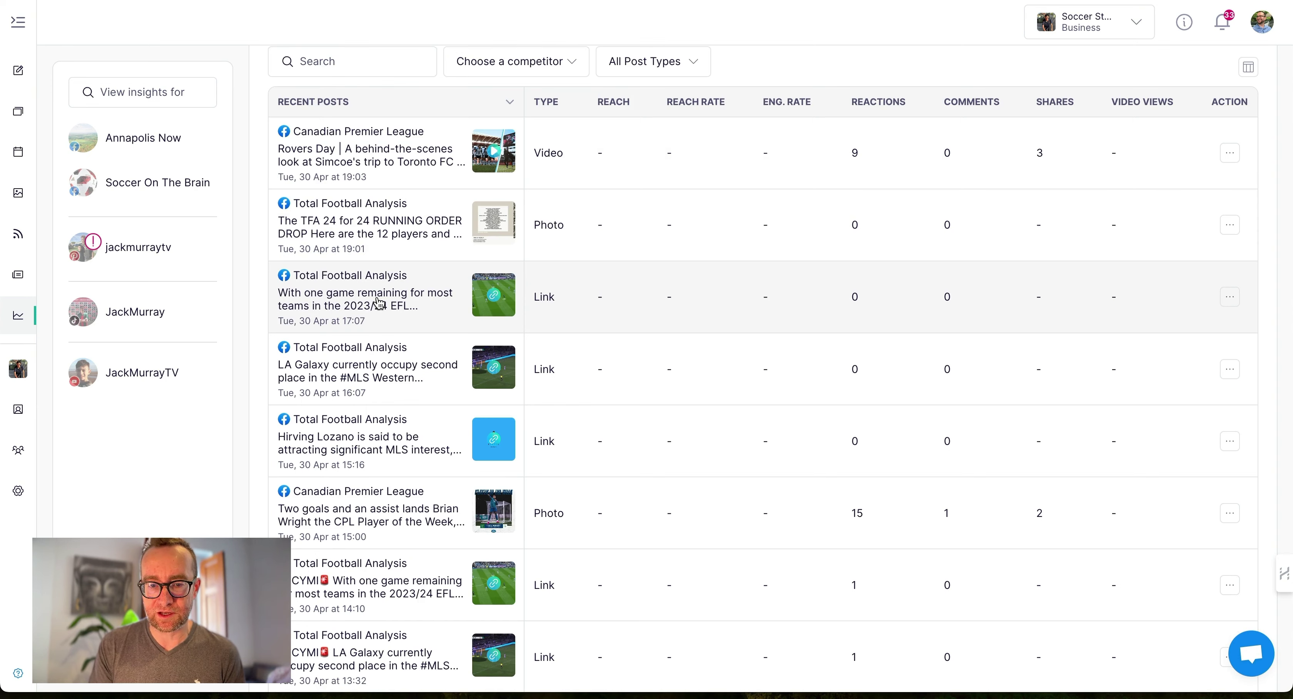
scroll(379, 301, "down", 2)
left_click(353, 281)
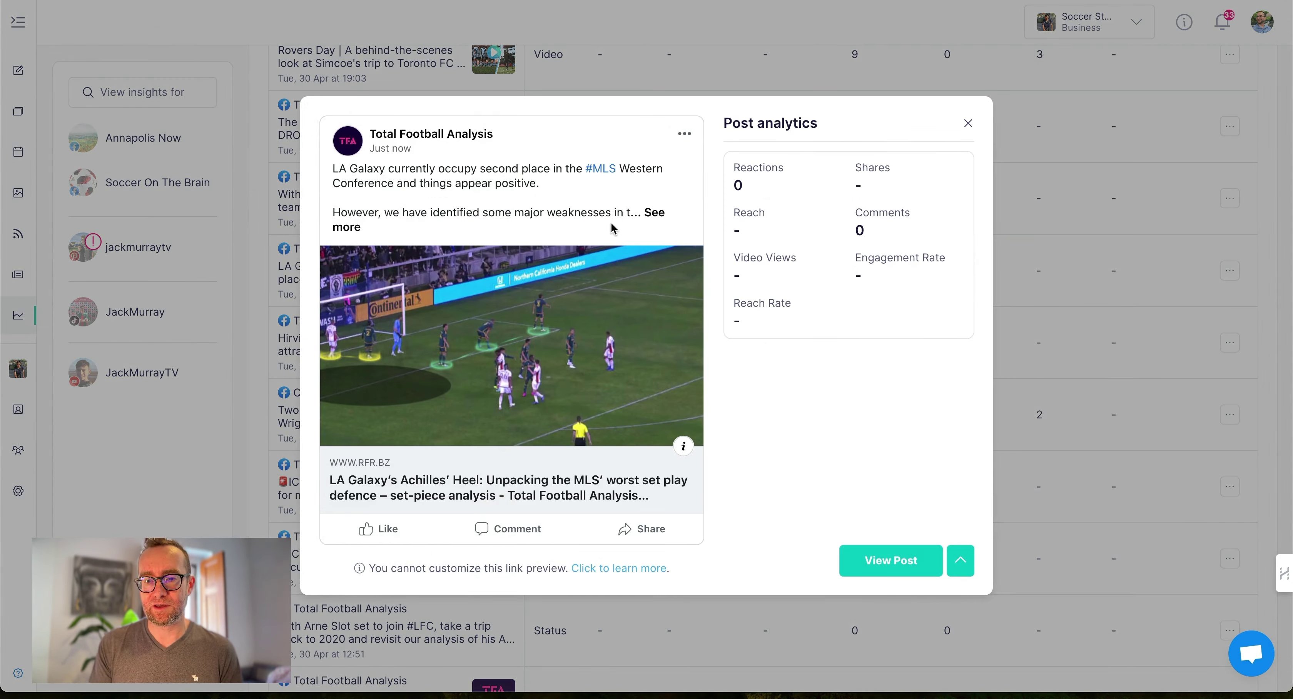
Reuse the LA Galaxy post for Soccer On The Brain without its link preview, and select the text from "Find out more right here:" through the hashtags.
left_click(653, 212)
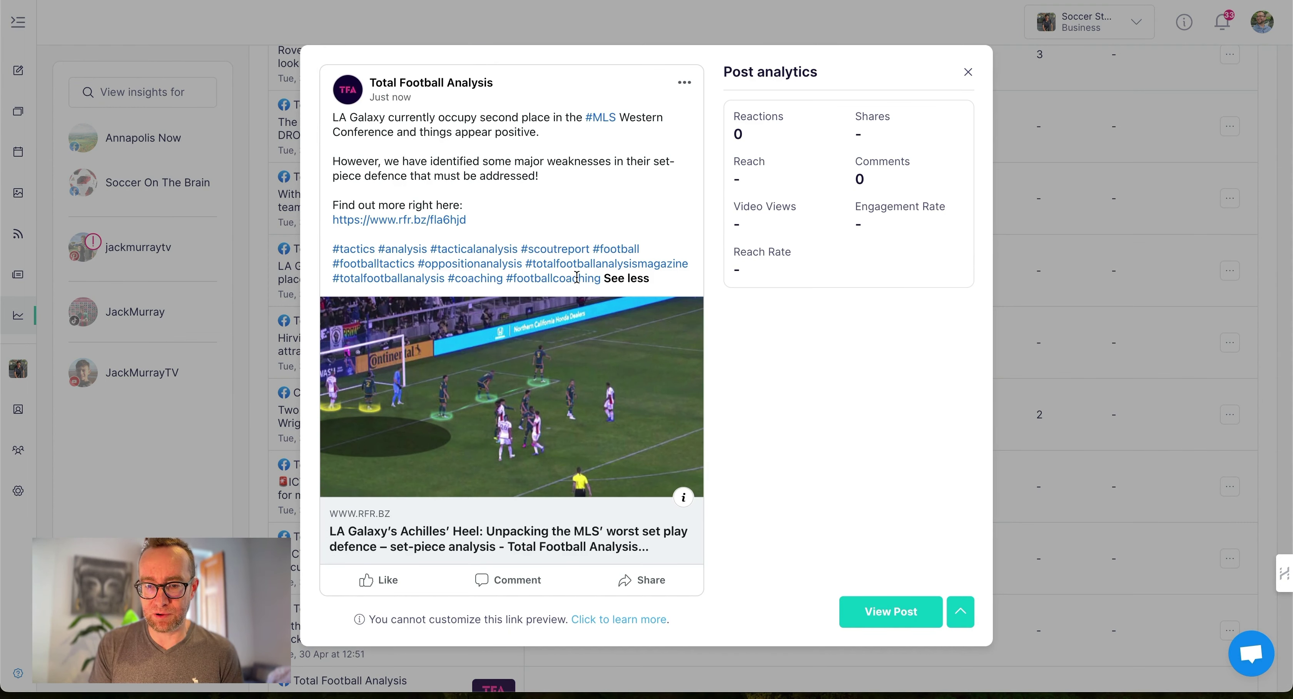
left_click(961, 615)
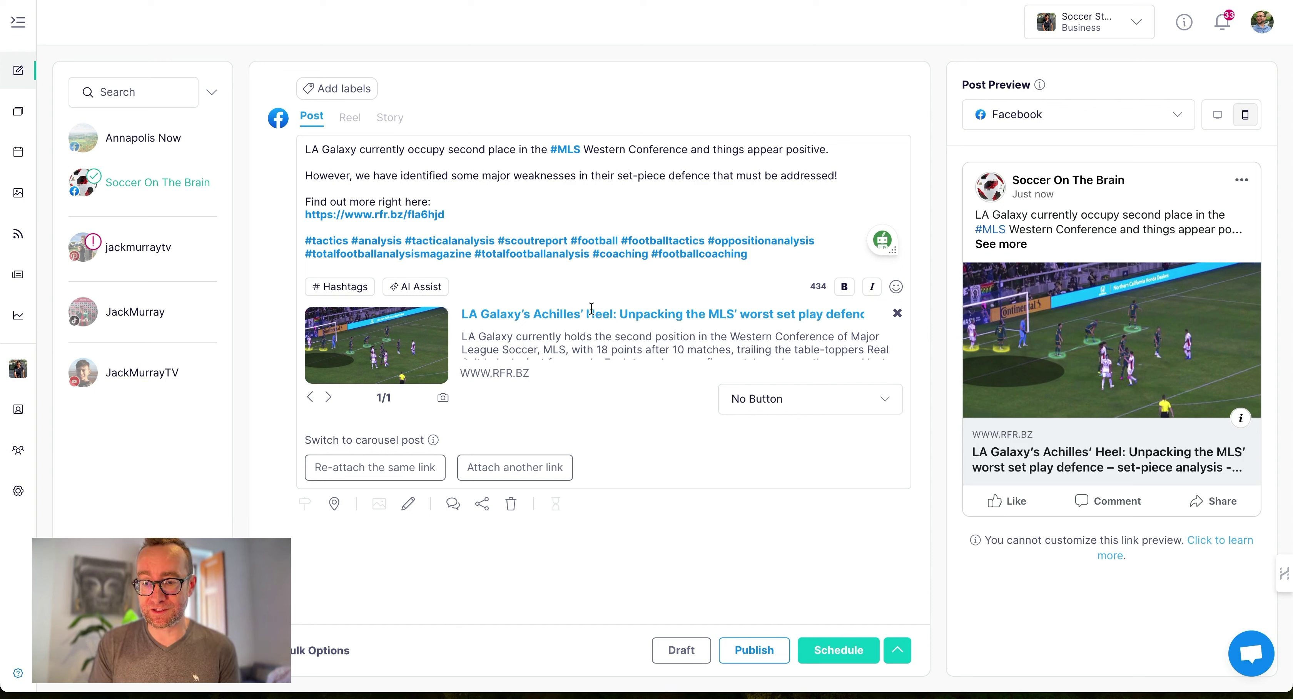
left_click(897, 313)
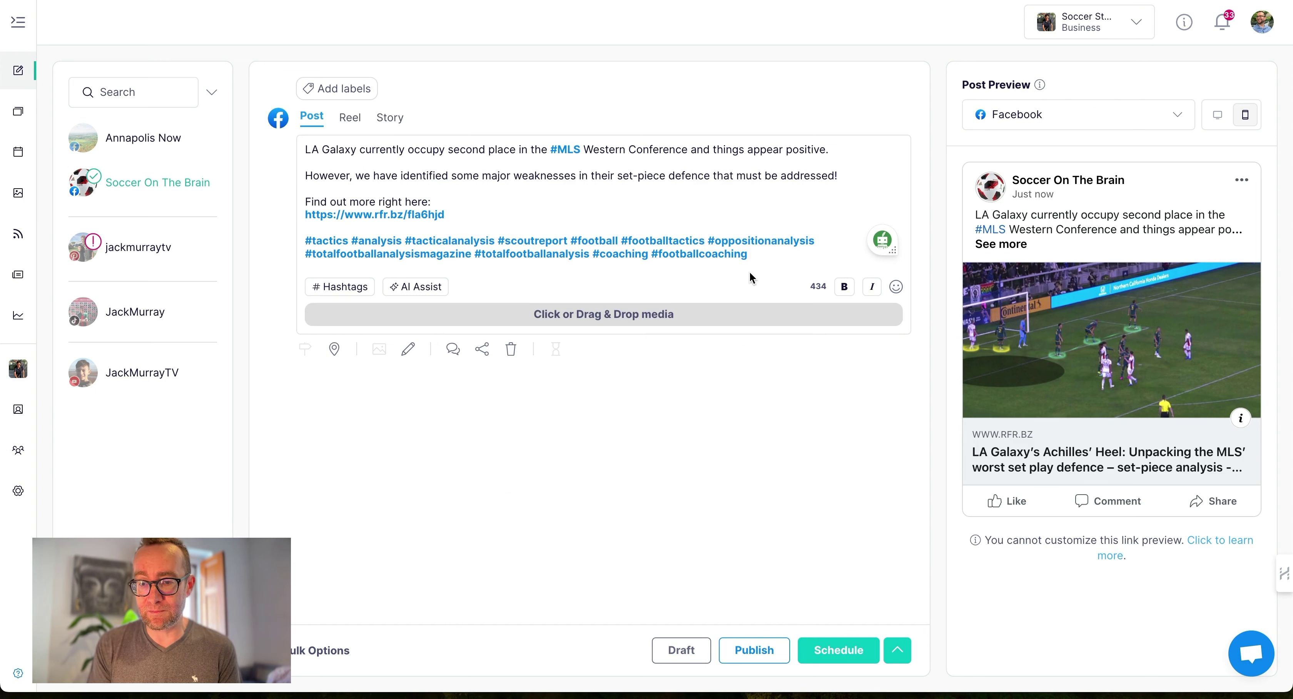
left_click_drag(757, 252, 307, 202)
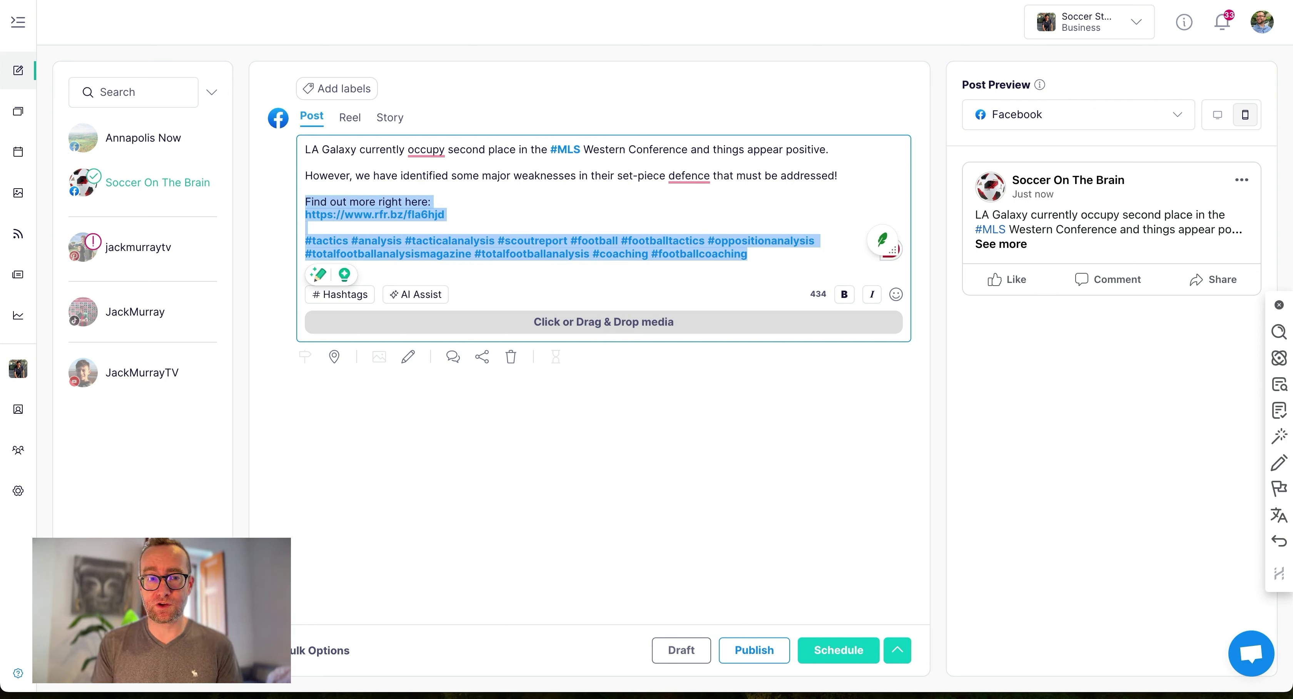
Switch to the Slow Living In Portugal workspace and open its competitor analysis.
left_click(1133, 26)
left_click(1079, 136)
left_click(692, 202)
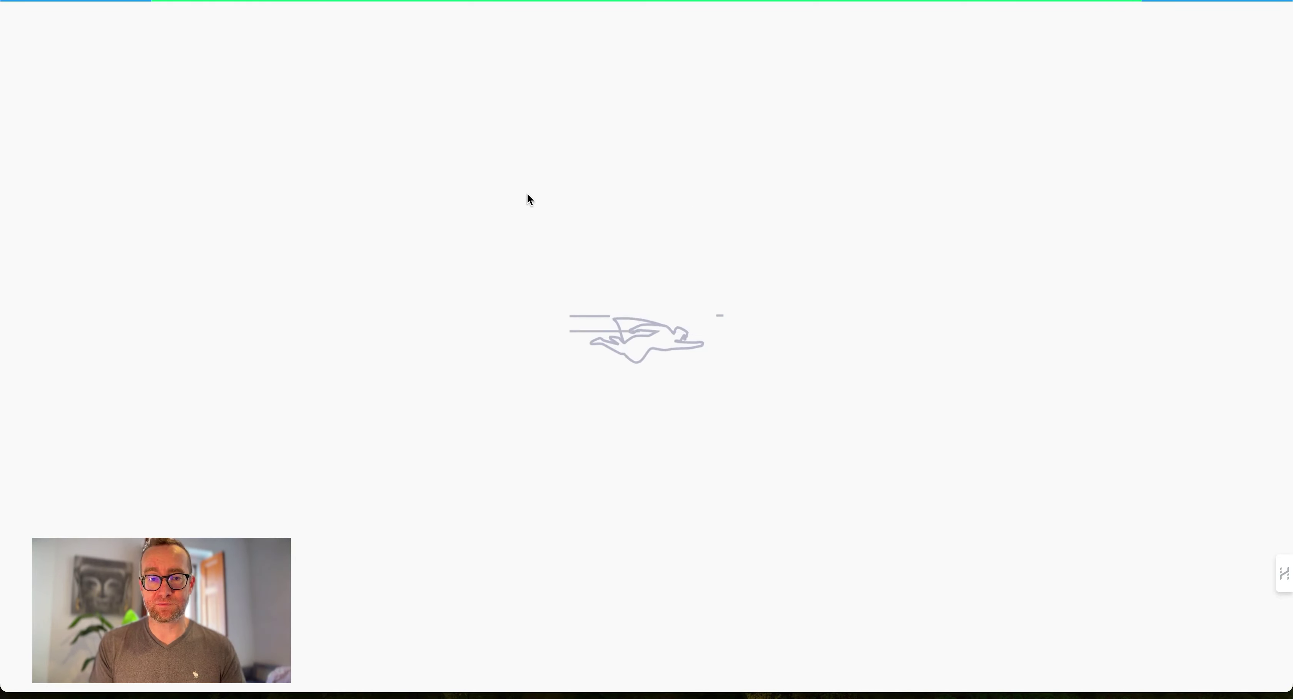
left_click(18, 317)
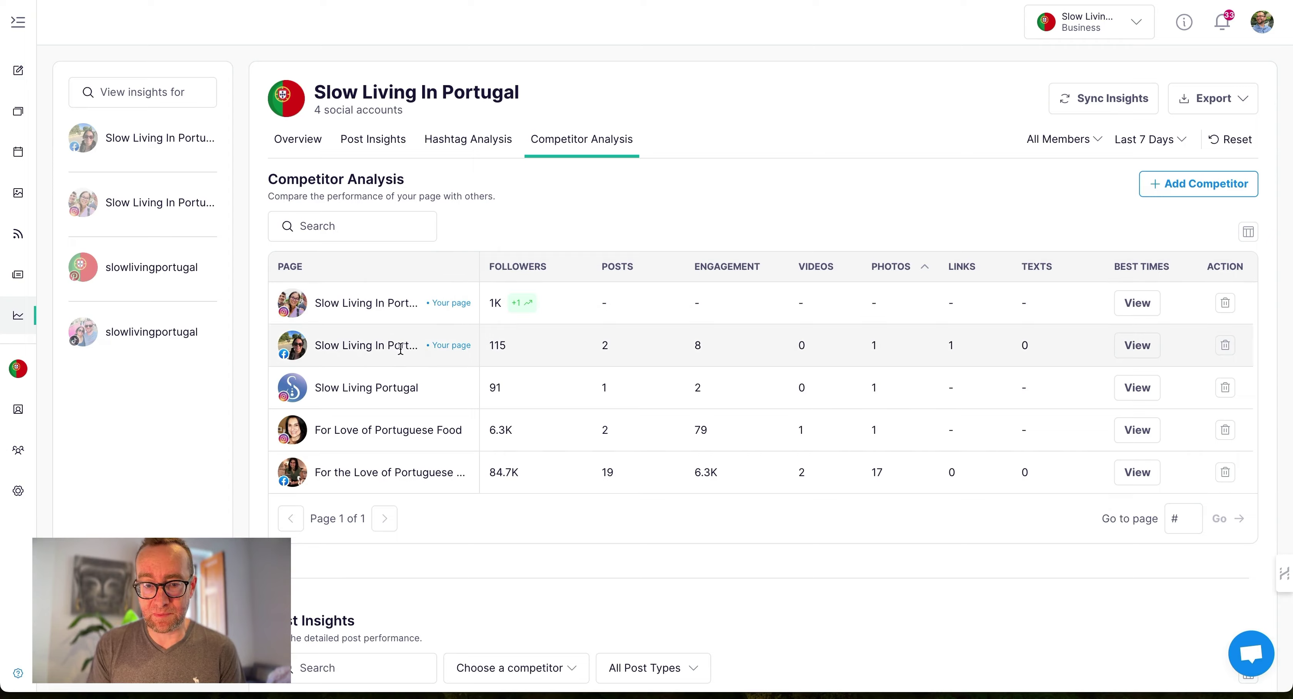
Reuse For Love of Portuguese Food's Instagram sardines post from 28 Apr at 16:01 as a new post and select most of its caption.
scroll(396, 362, "down", 3)
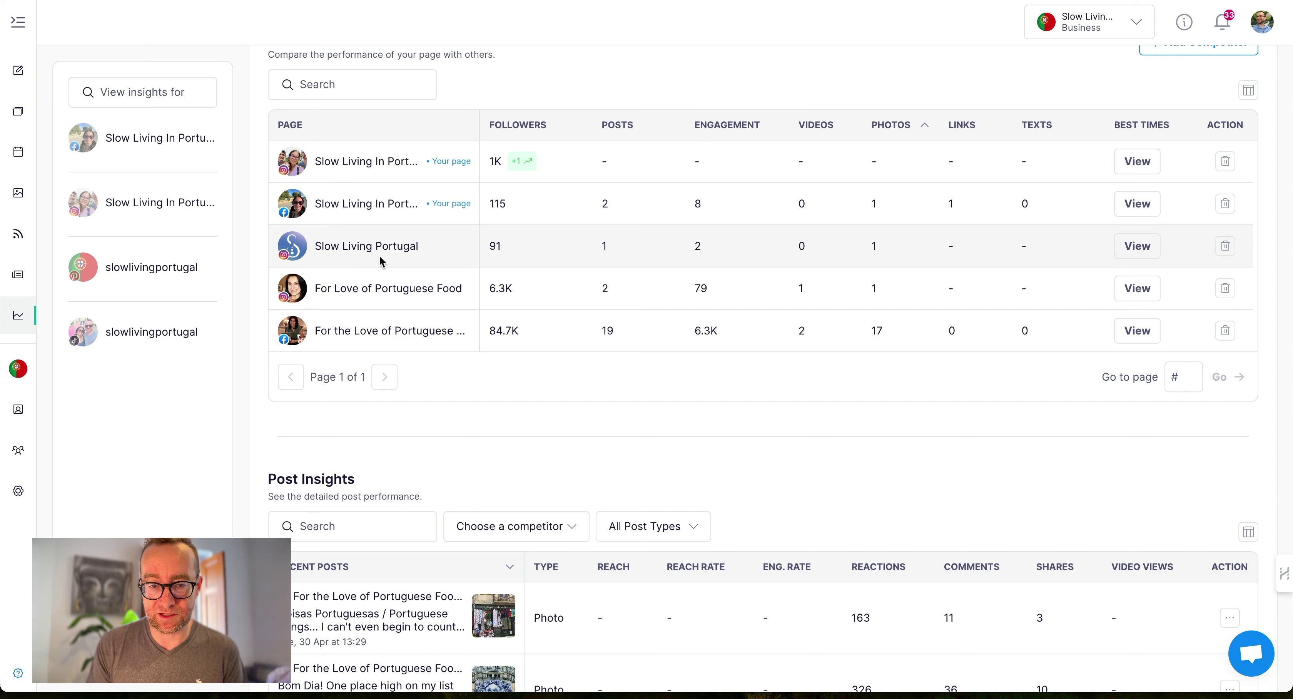
scroll(401, 356, "down", 15)
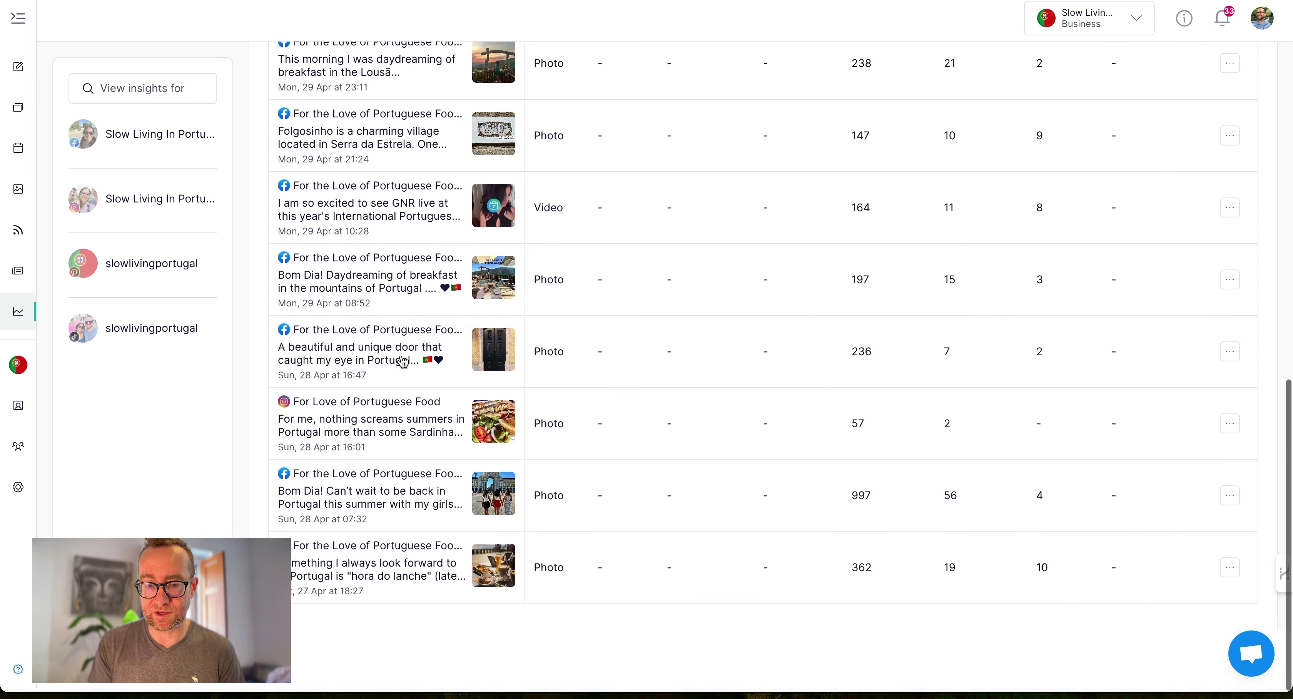
left_click(379, 425)
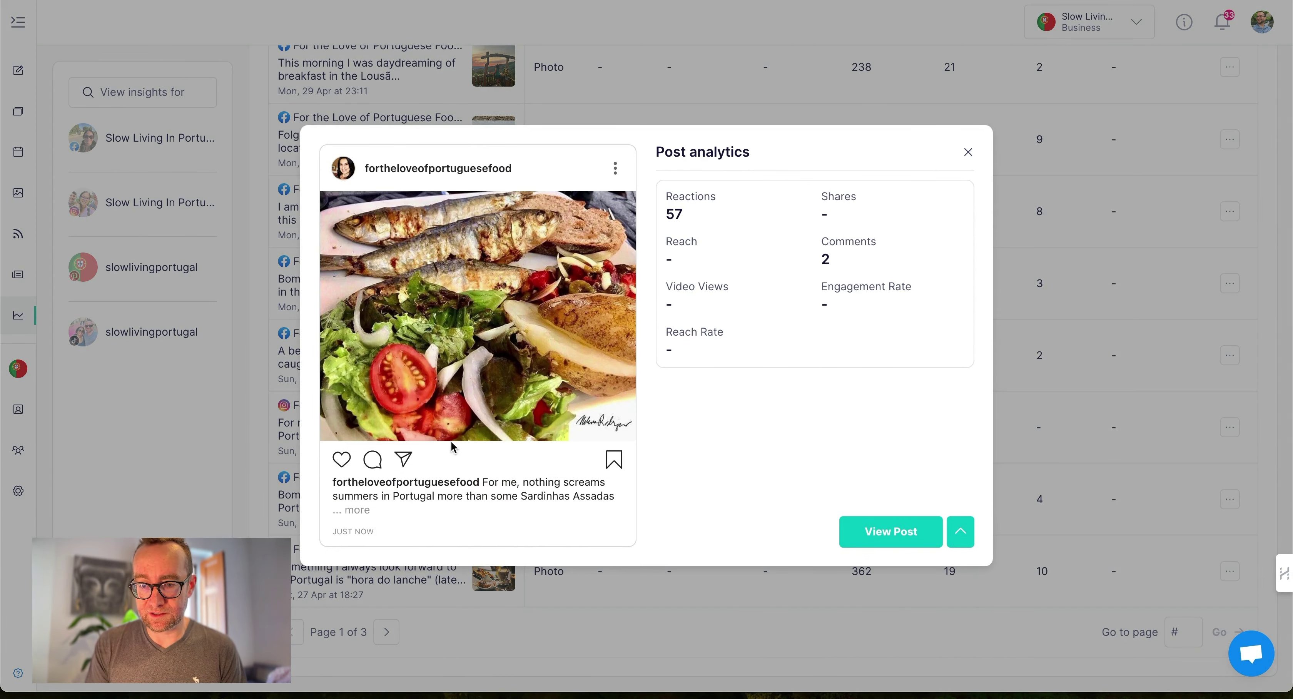
left_click(961, 533)
left_click(911, 464)
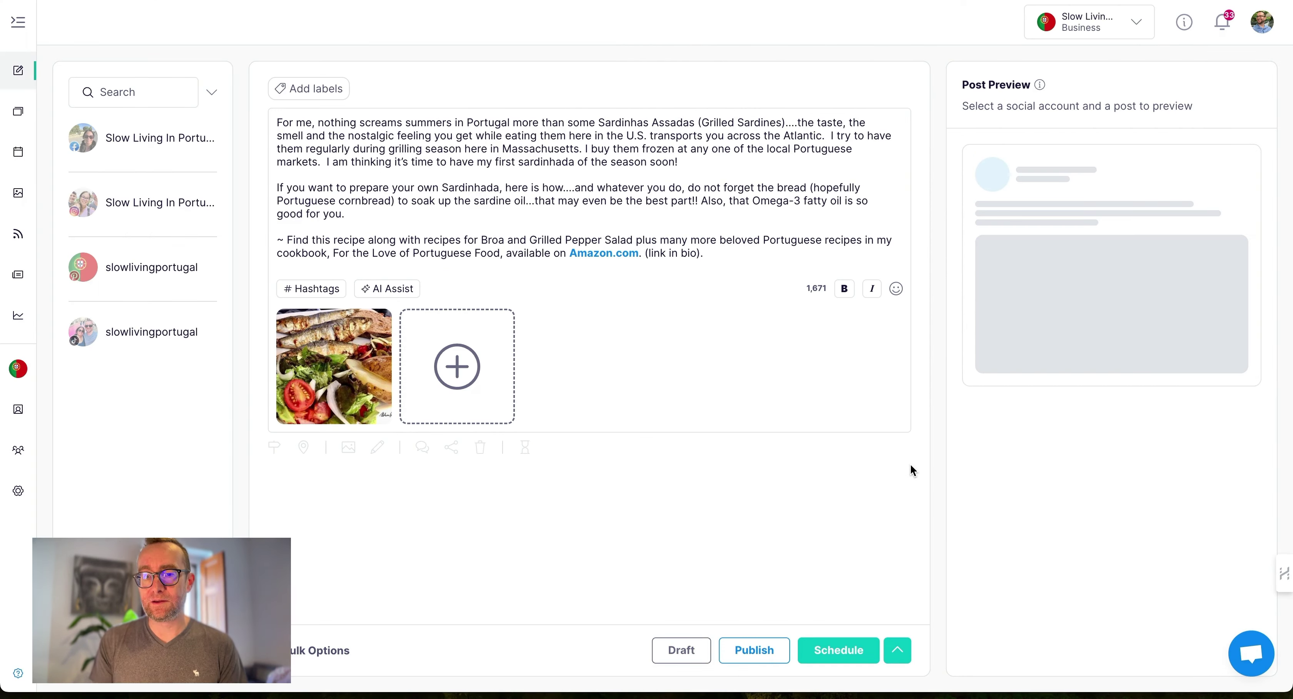
left_click(730, 248)
left_click_drag(730, 248, 303, 135)
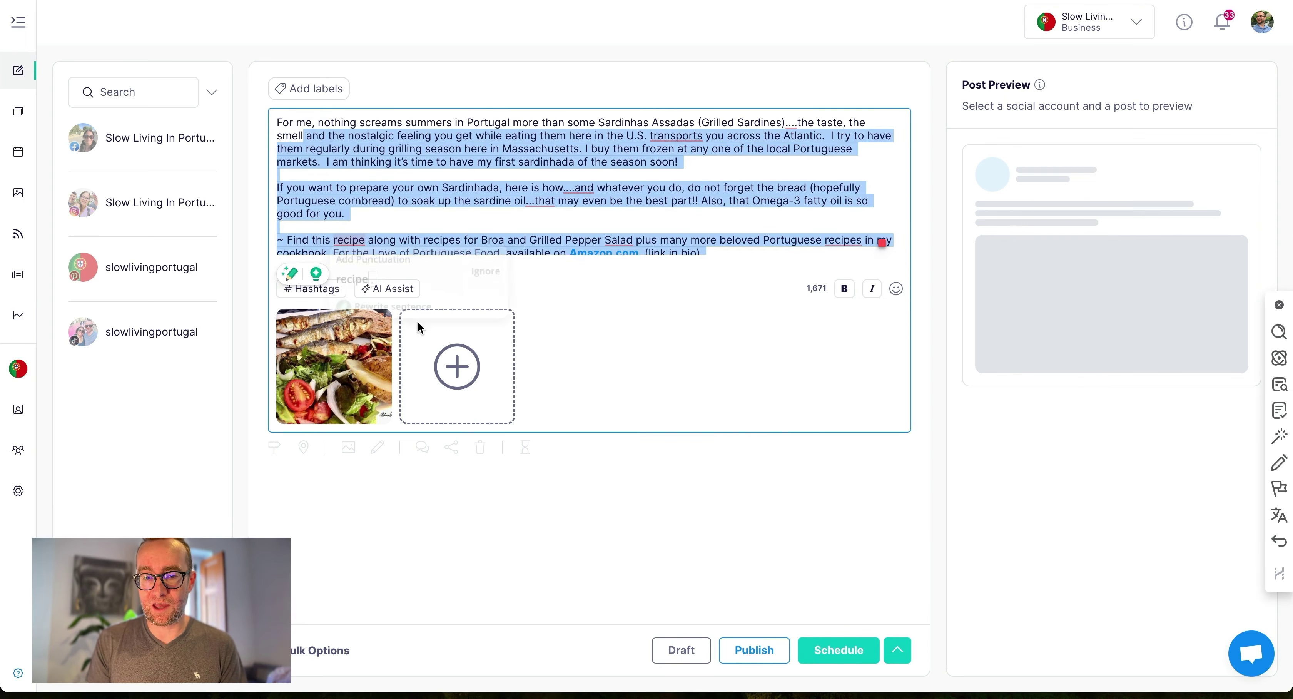
Generate images for the post with Publer AI from the prompt "sardines impasto on a plate. colorful".
left_click(455, 367)
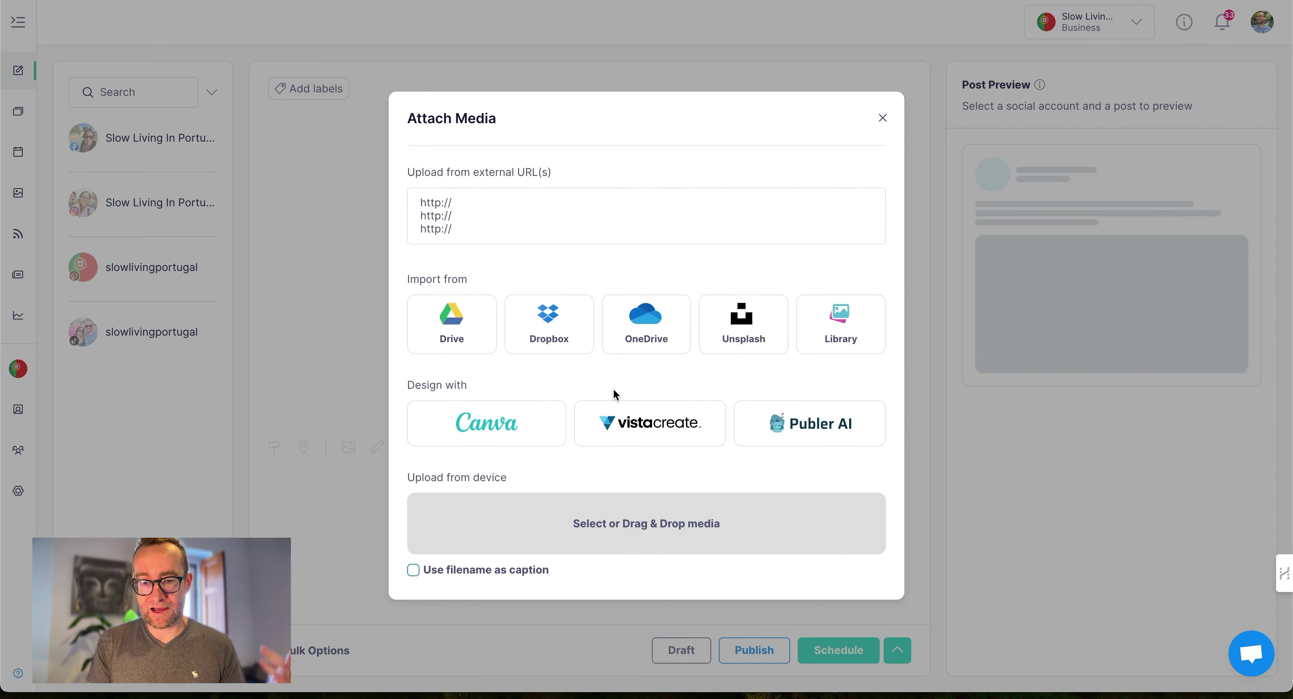
left_click(800, 428)
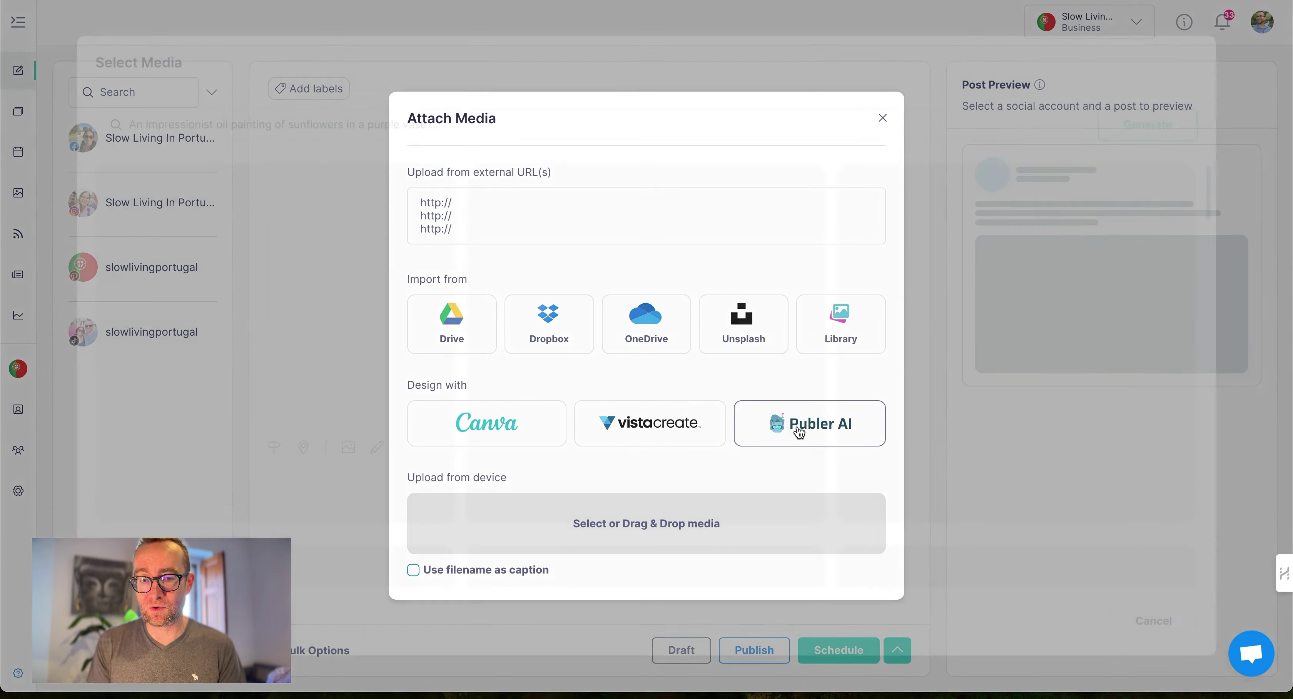
left_click(366, 126)
type("sardines ")
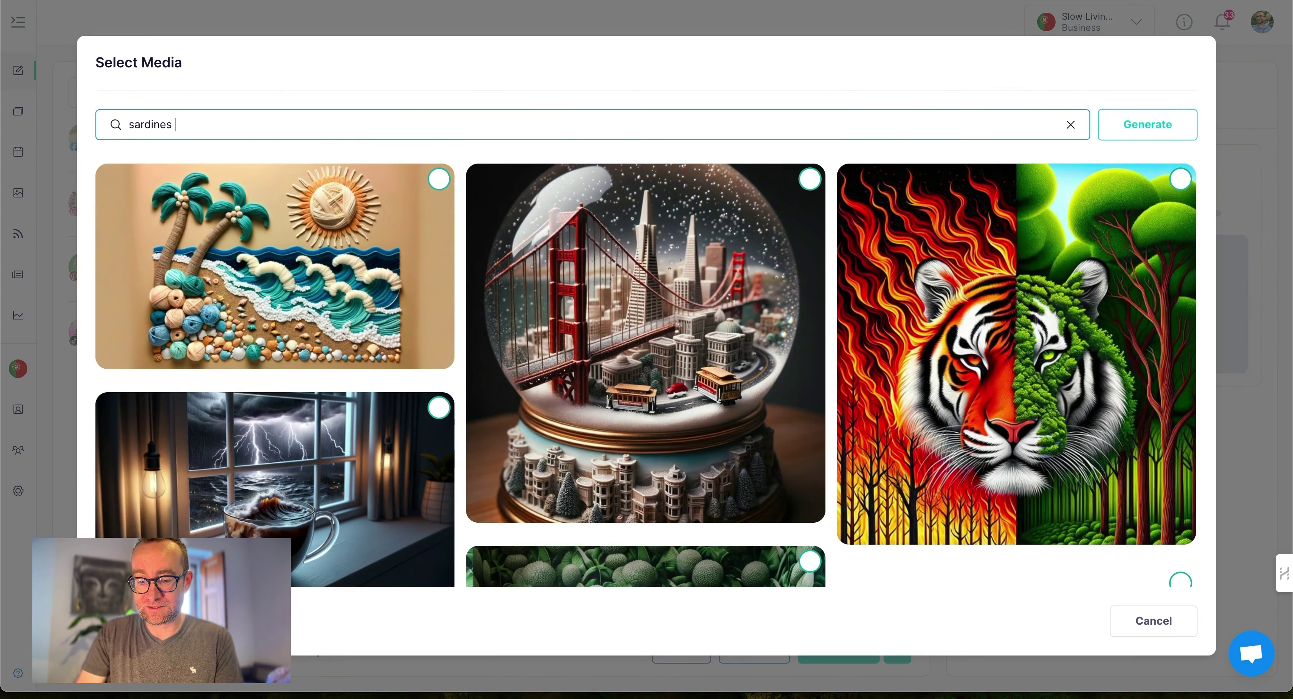
type("impasto on ")
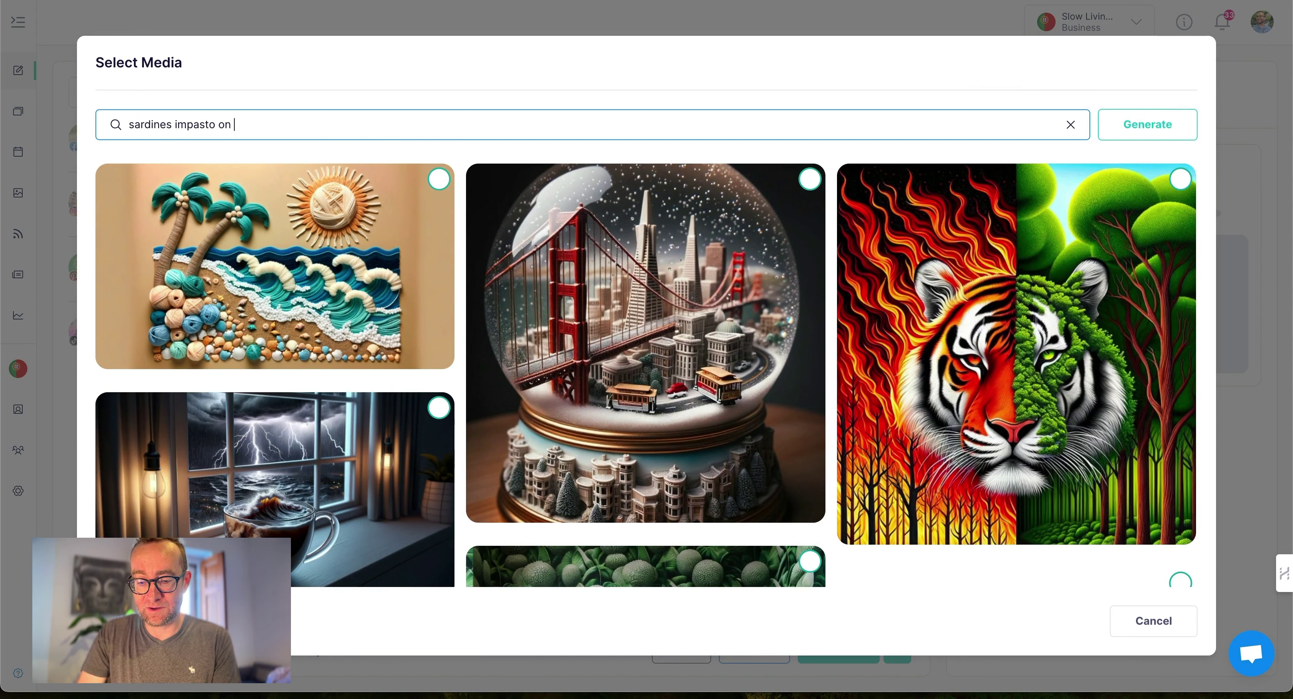
type("a plate. colorful")
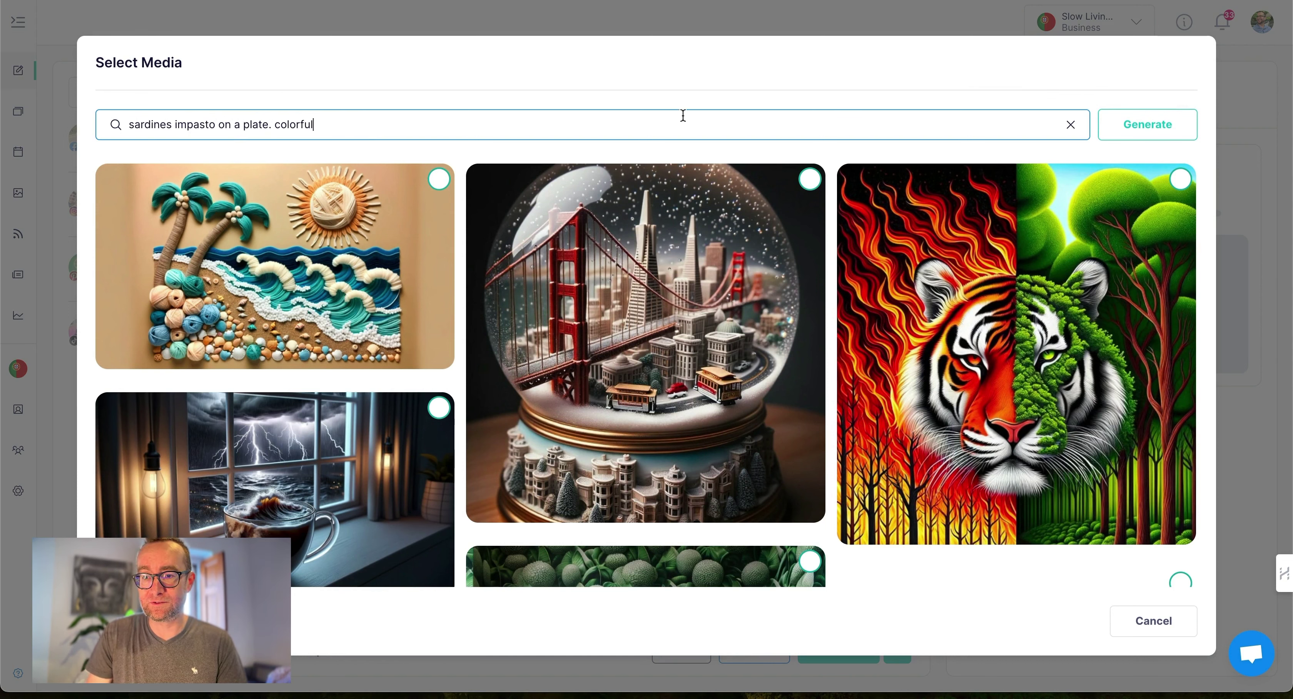
left_click(1131, 135)
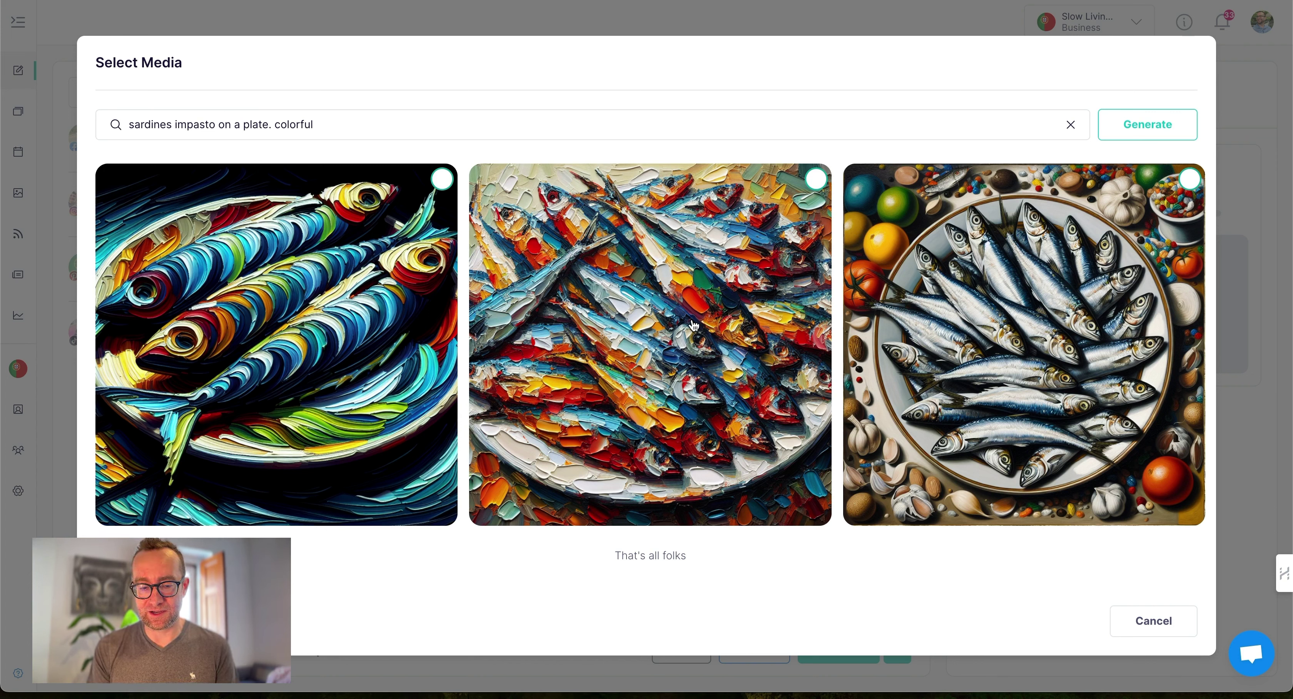
Attach the middle generated image of impasto sardines on a plate and remove the competitor's original photo from the post.
left_click(816, 179)
left_click(1118, 622)
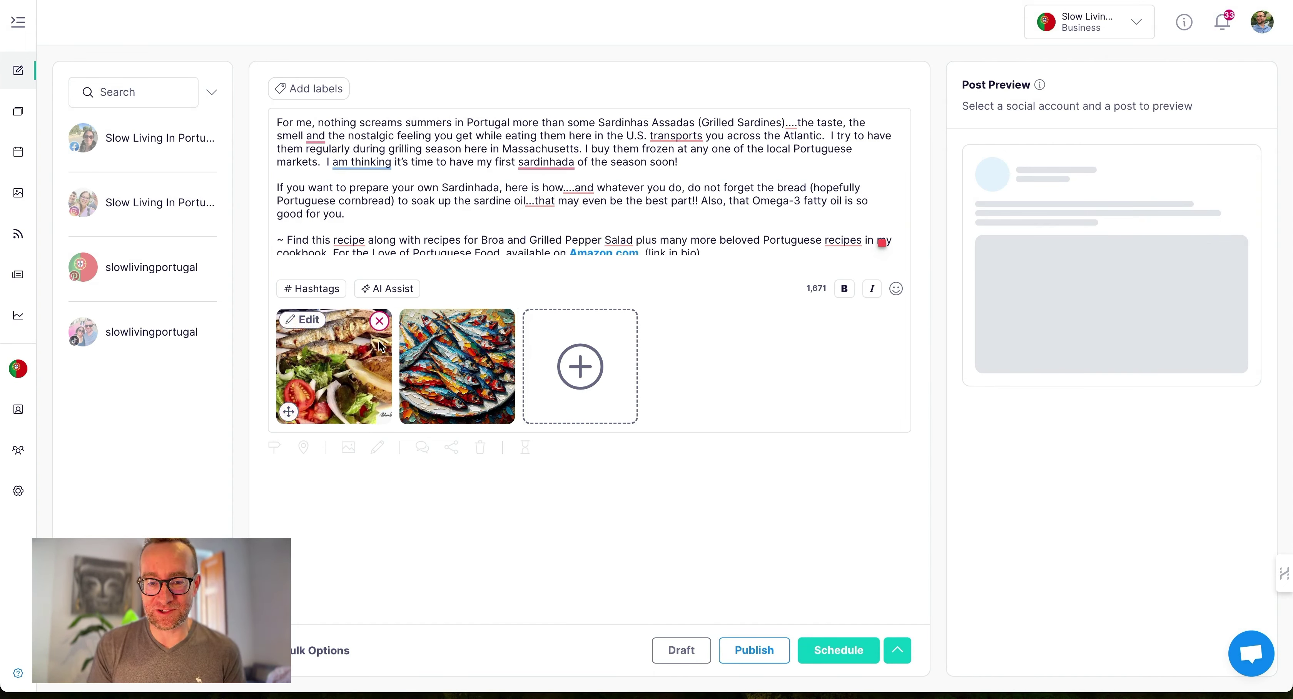
left_click(379, 324)
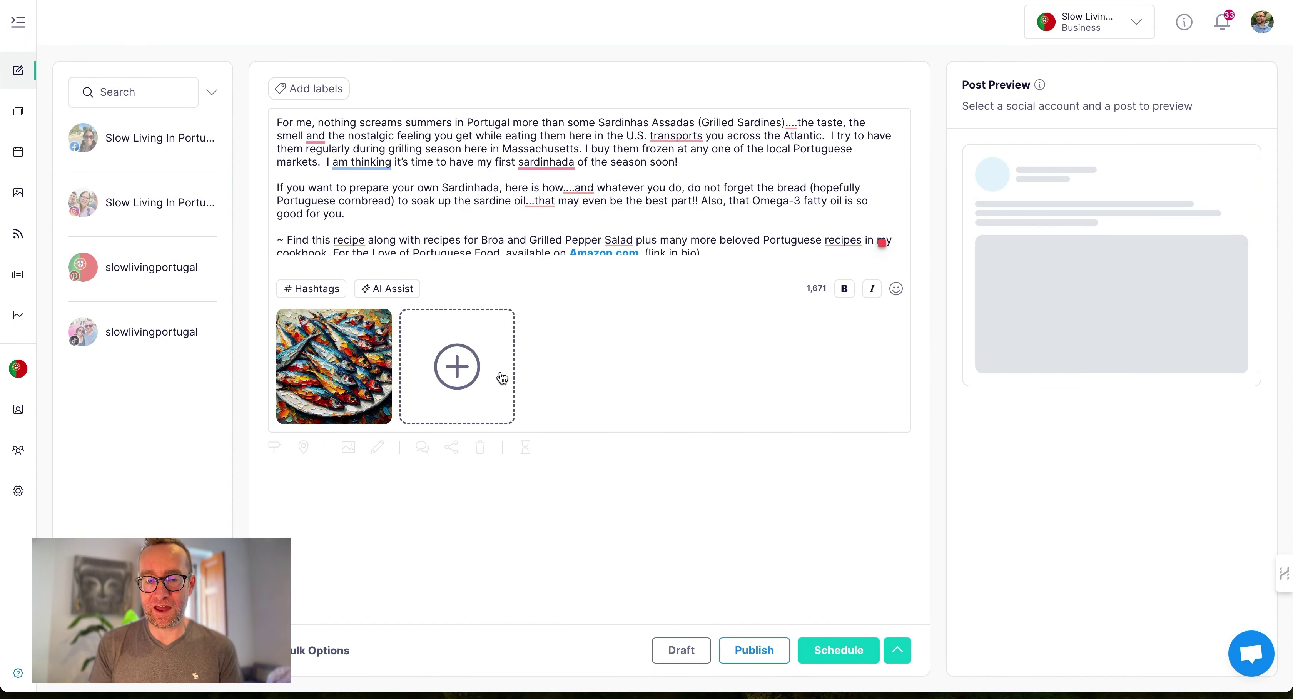